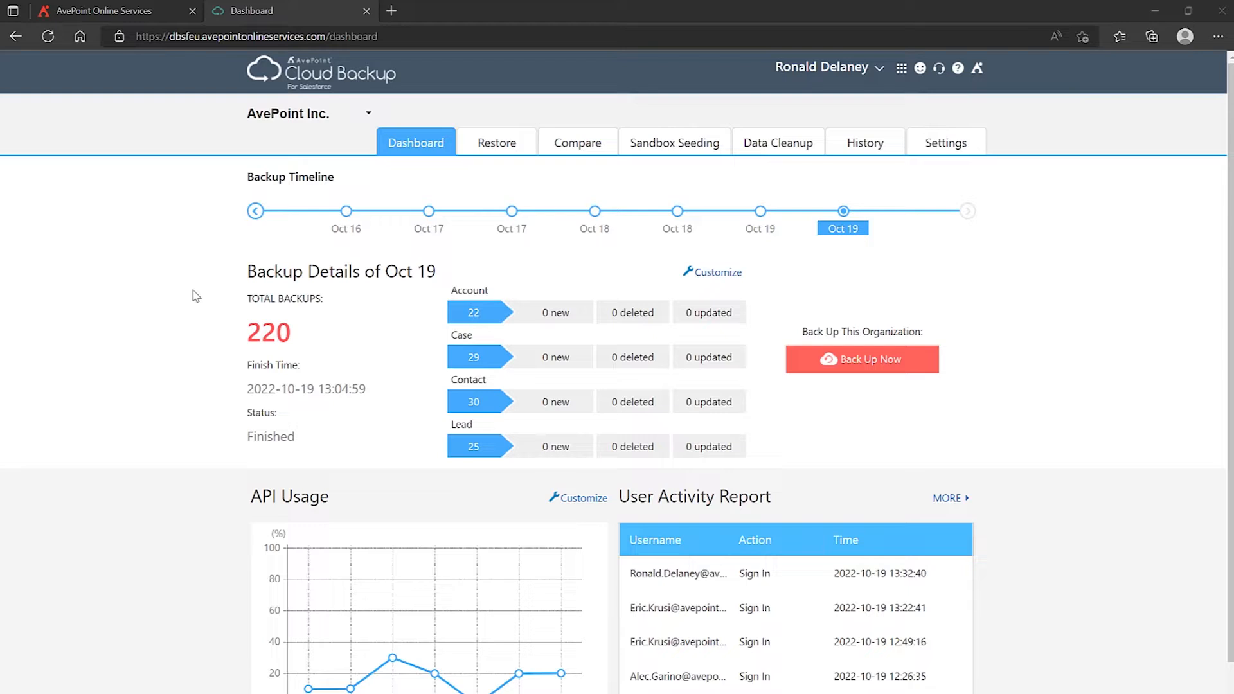
- Start the Restore Fields process, preview the CSV import option, and keep keyword entry as the record search method
{"action": "left_click", "coordinate": [498, 145]}
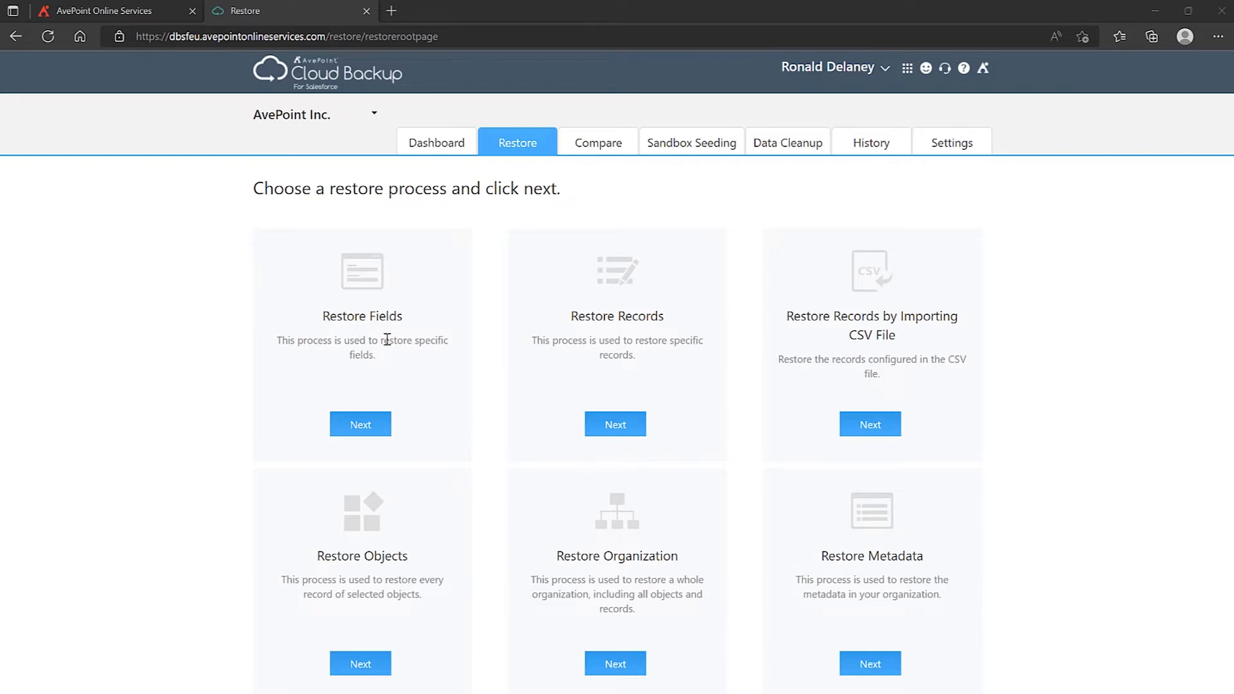
{"action": "left_click", "coordinate": [358, 423]}
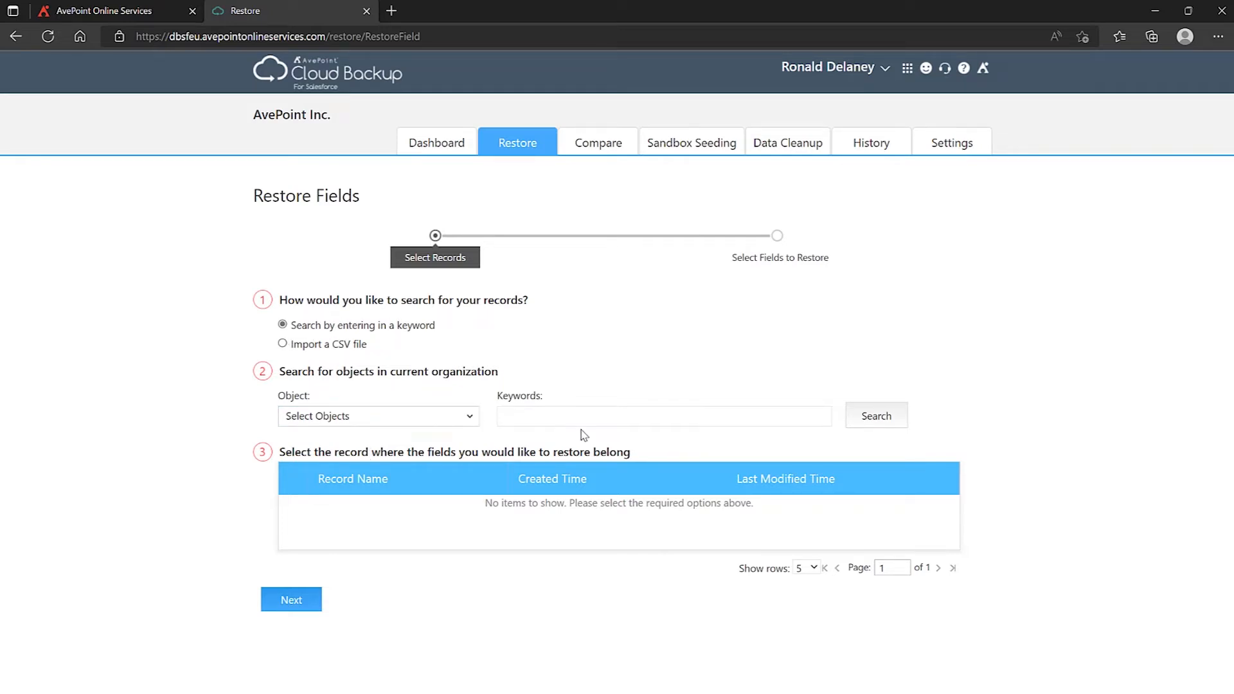
{"action": "left_click", "coordinate": [329, 350]}
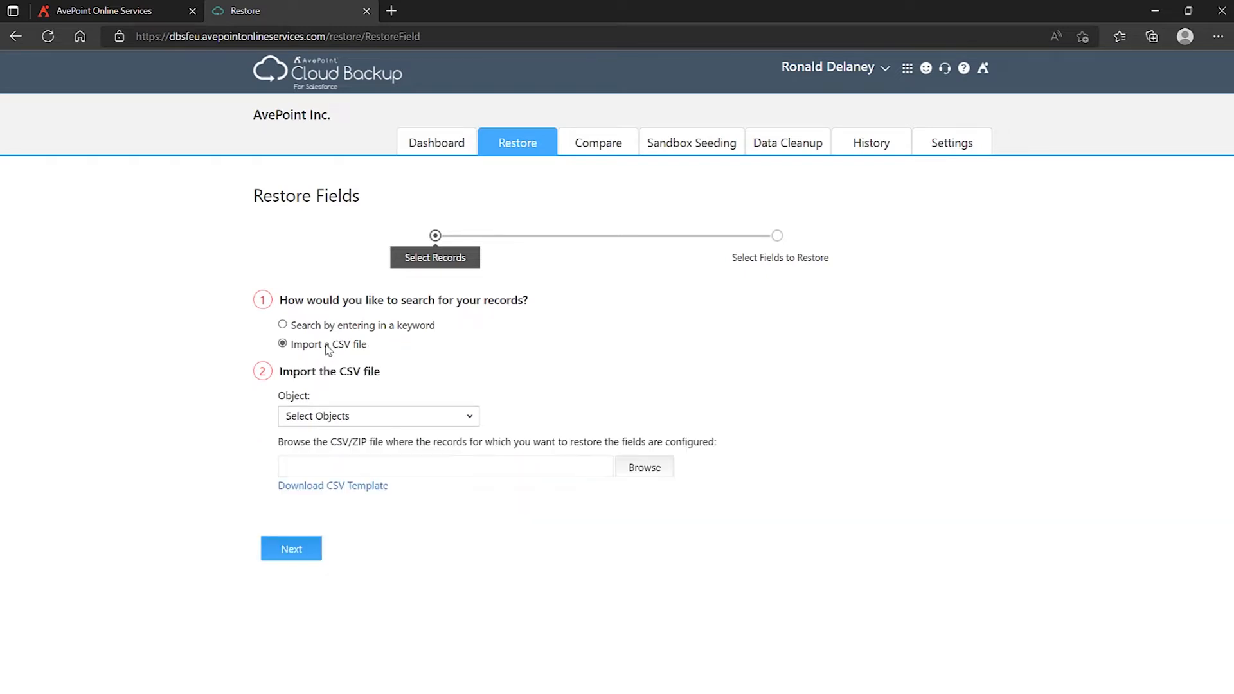
{"action": "left_click", "coordinate": [329, 331]}
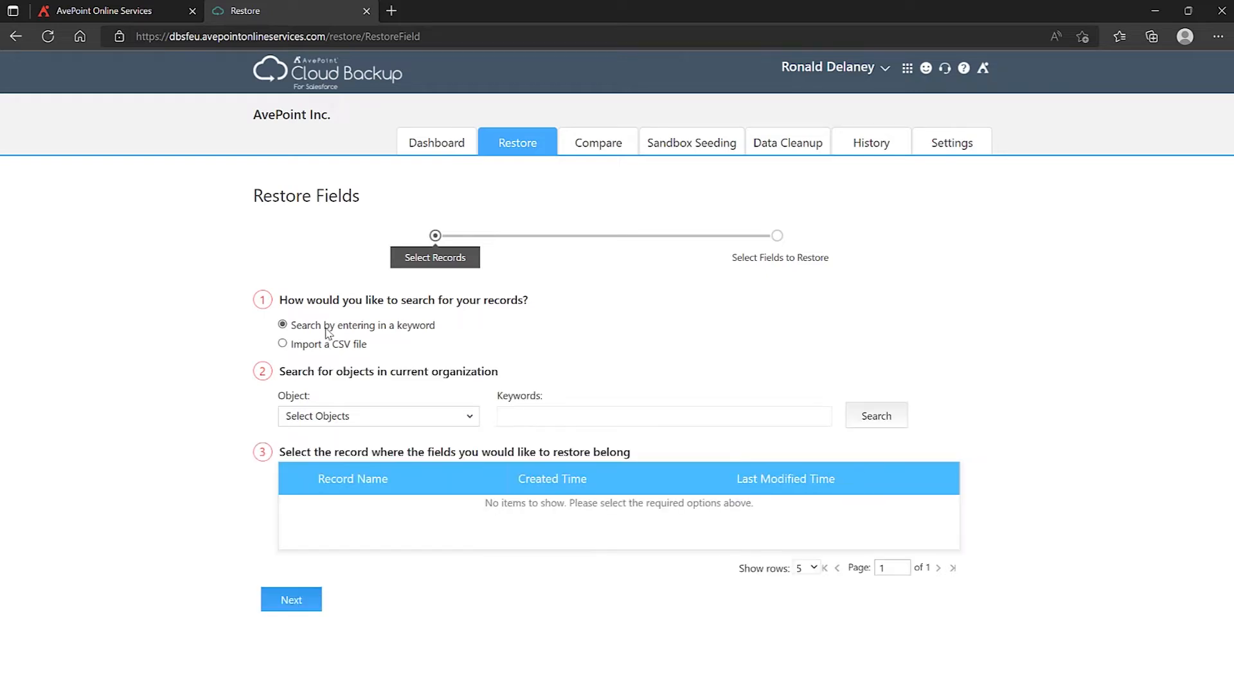
- Search the Account object for records matching the keyword "test"
{"action": "left_click", "coordinate": [392, 417]}
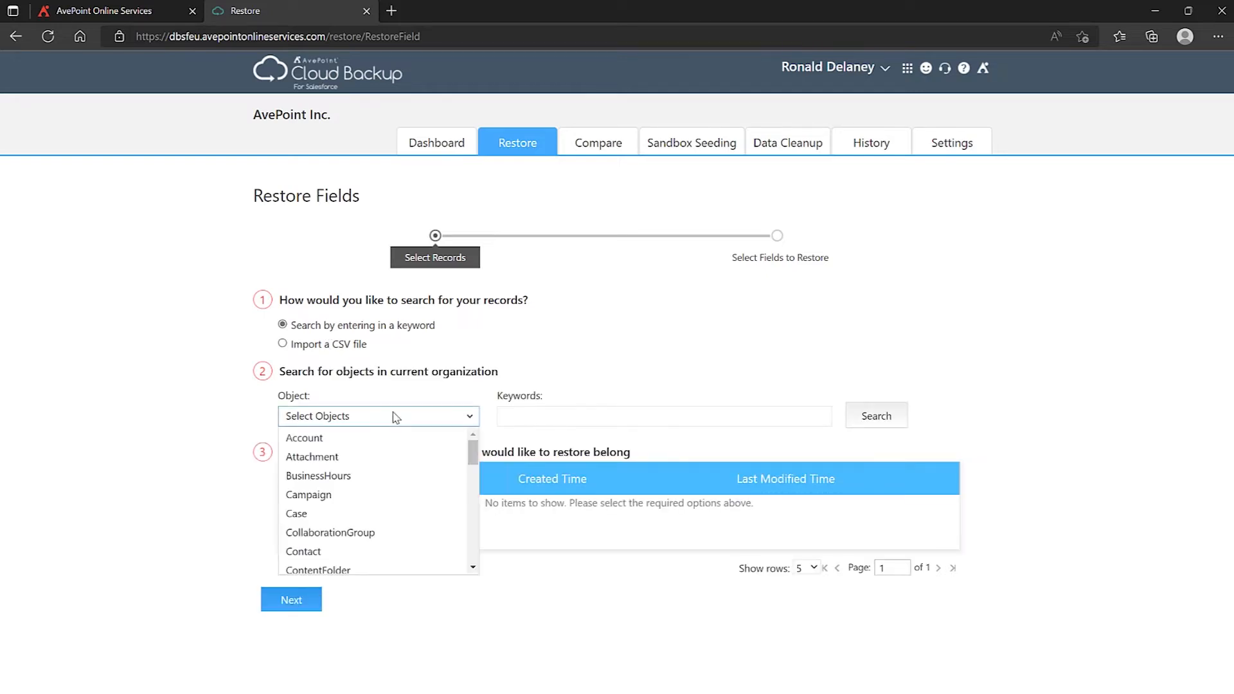
{"action": "left_click", "coordinate": [339, 438]}
{"action": "left_click", "coordinate": [543, 416]}
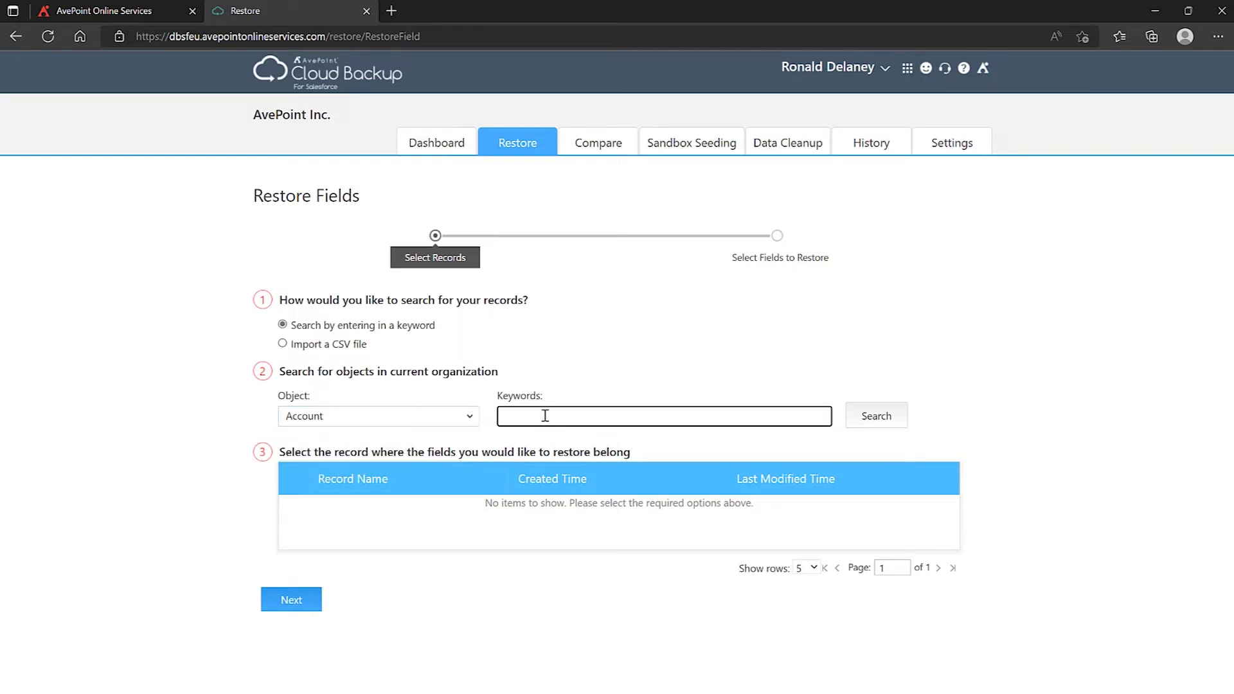
{"action": "left_click", "coordinate": [870, 424]}
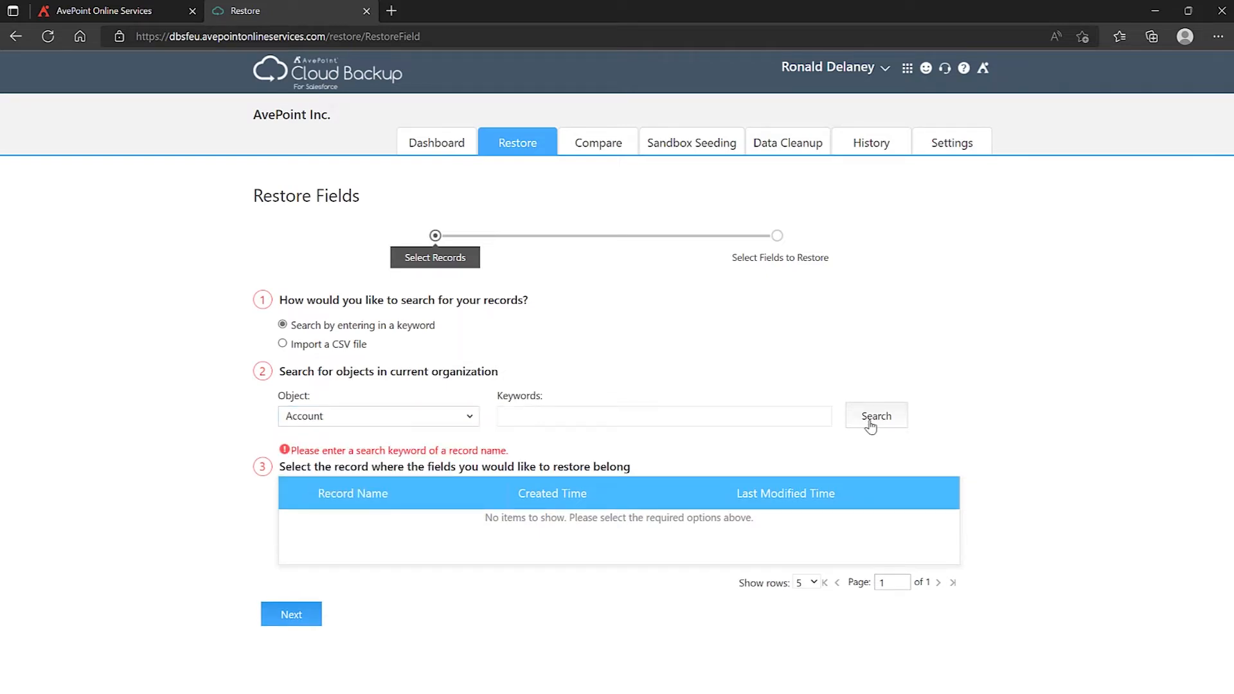
{"action": "left_click", "coordinate": [562, 414]}
{"action": "type", "text": "test"}
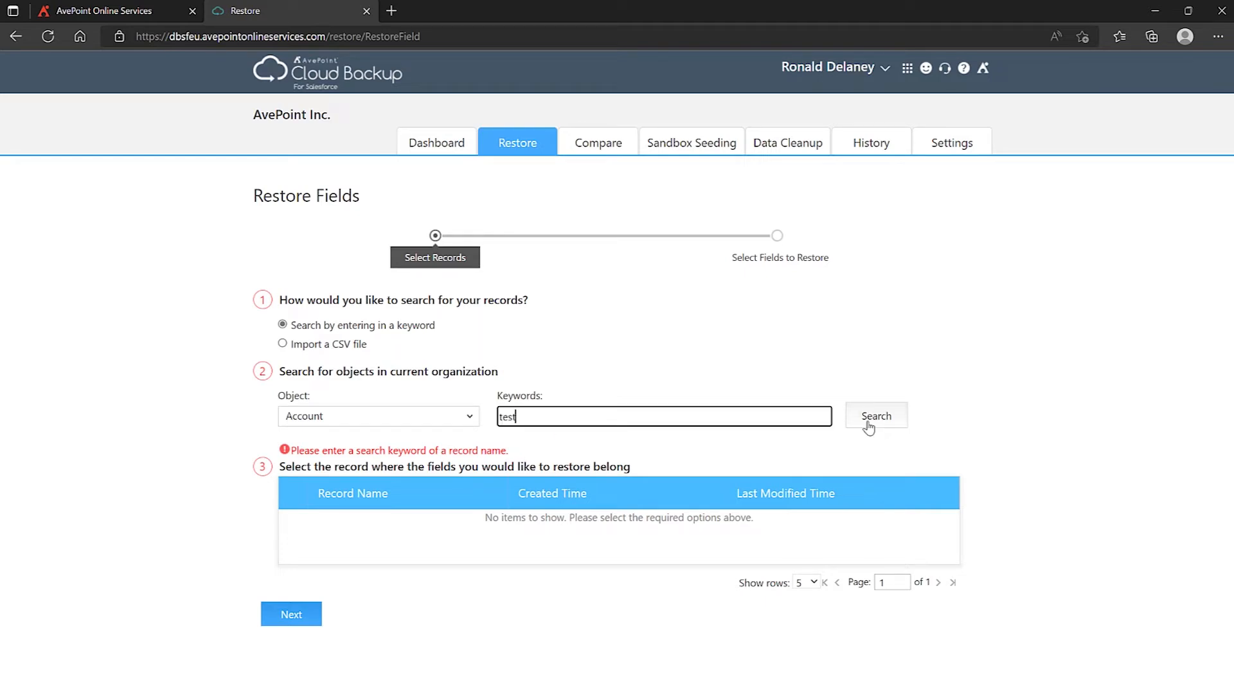
{"action": "left_click", "coordinate": [871, 422]}
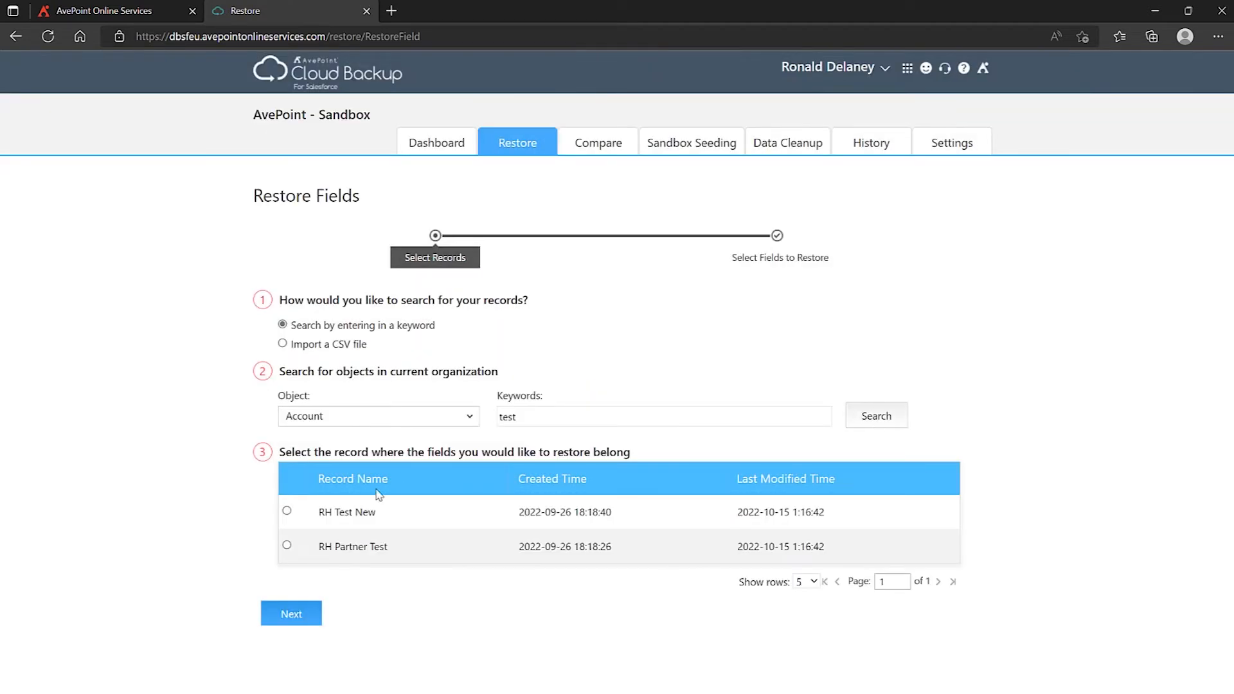
- Choose the RH Test New record and set its backup time range to 2022-10-01 through 2022-10-19
{"action": "left_click", "coordinate": [287, 511]}
{"action": "left_click", "coordinate": [304, 618]}
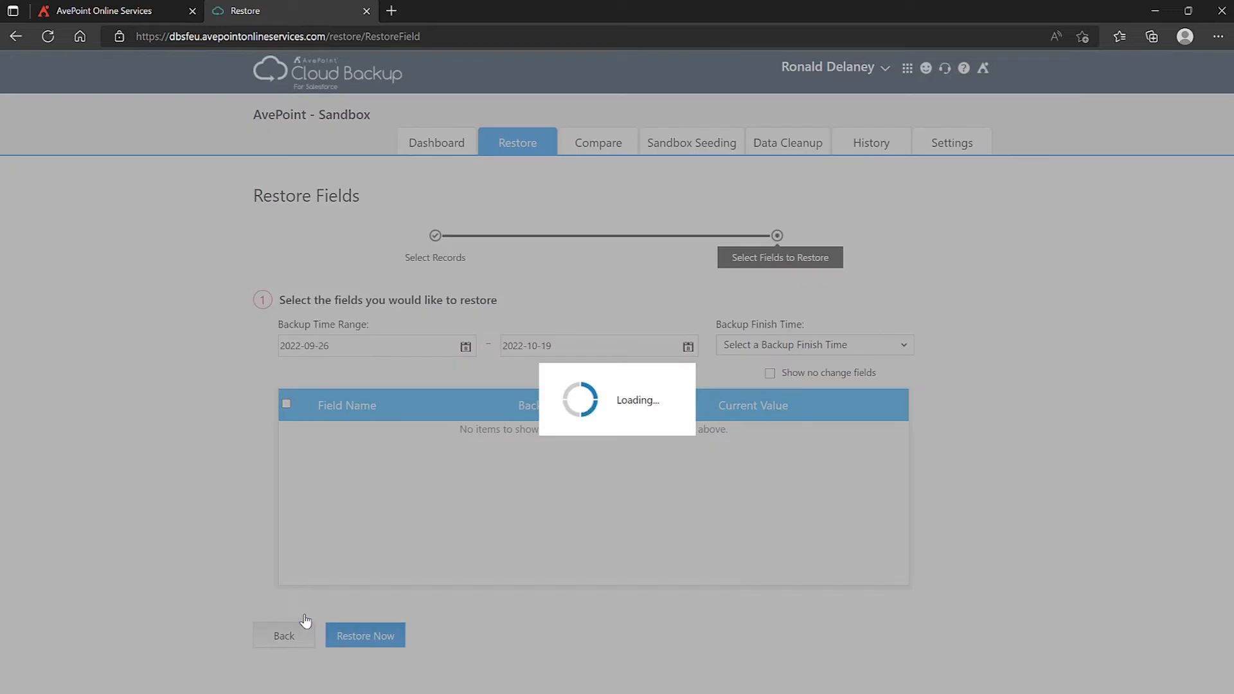
{"action": "left_click", "coordinate": [378, 347]}
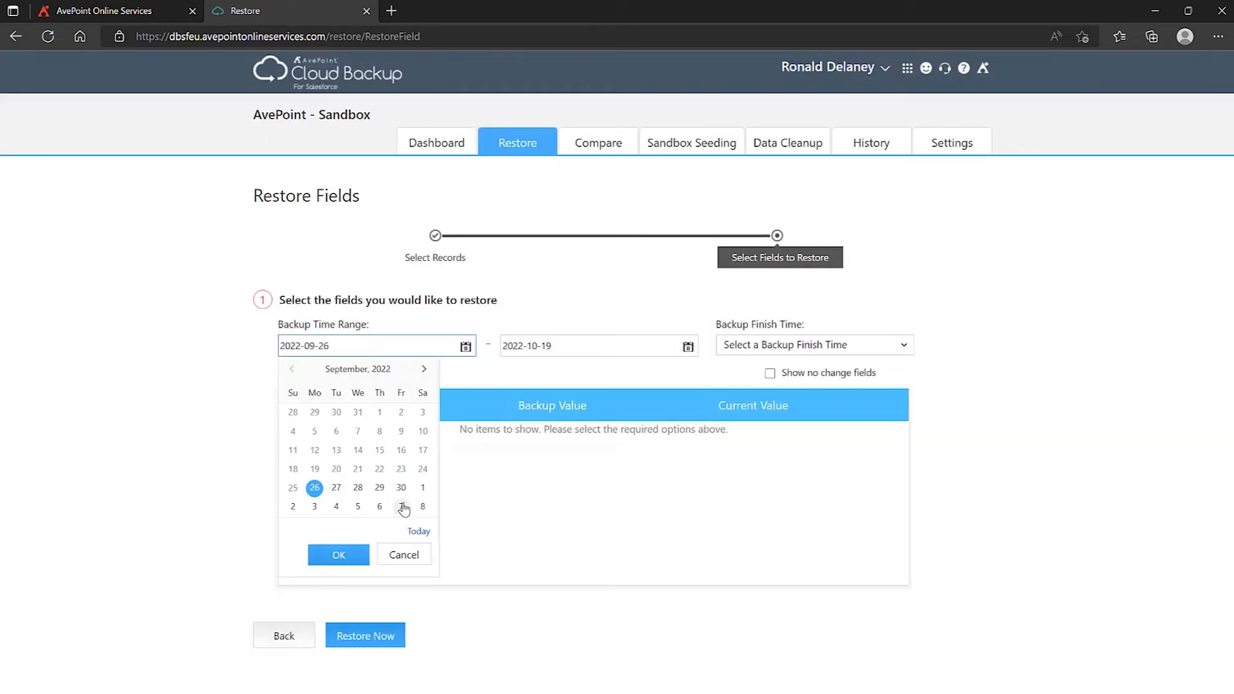
{"action": "left_click", "coordinate": [424, 370]}
{"action": "left_click", "coordinate": [452, 347]}
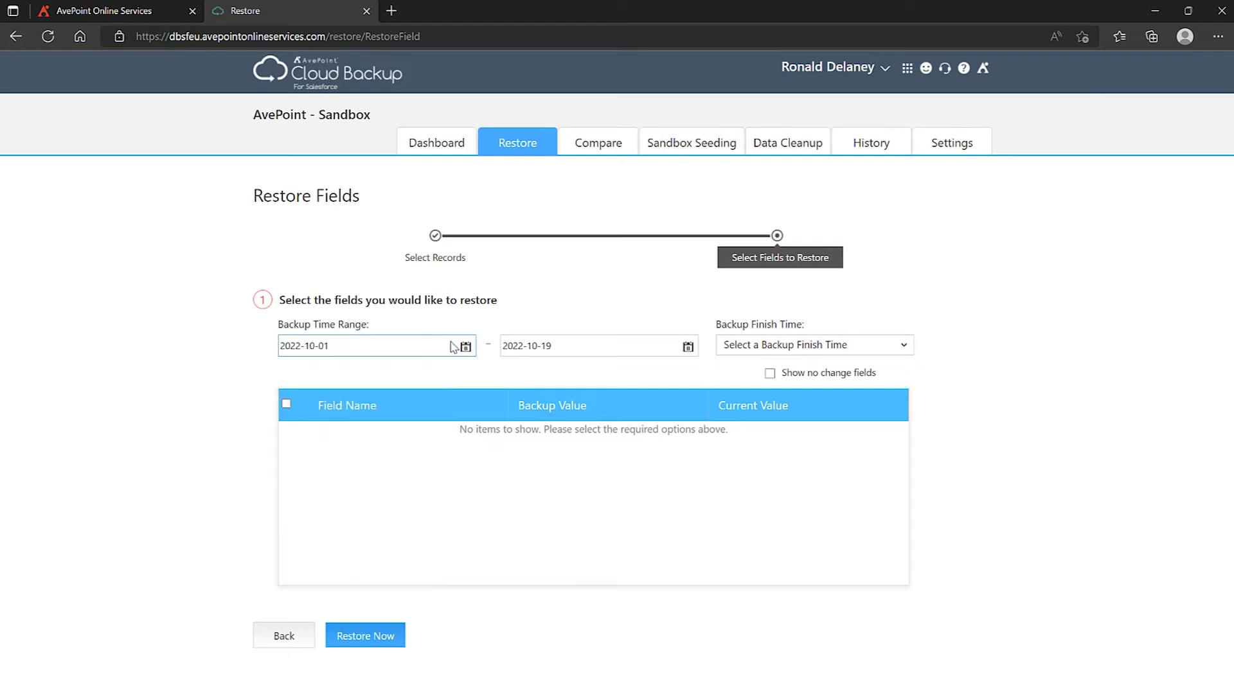
{"action": "left_click", "coordinate": [453, 348]}
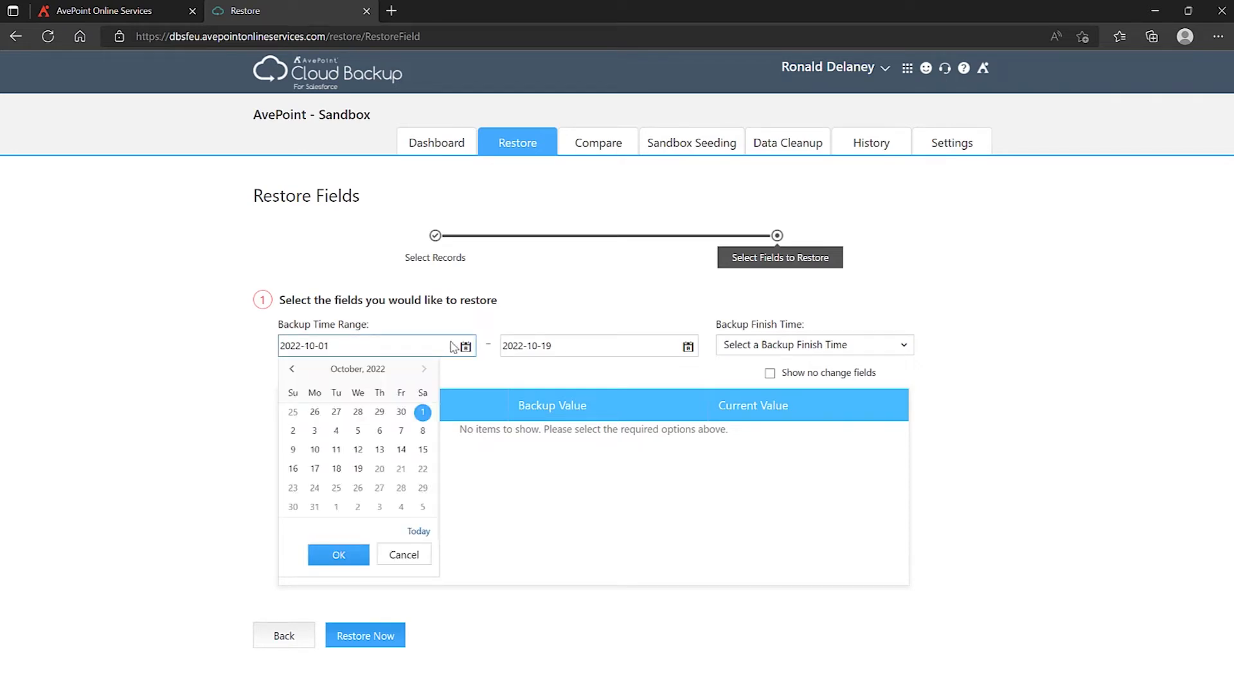
{"action": "left_click", "coordinate": [292, 369]}
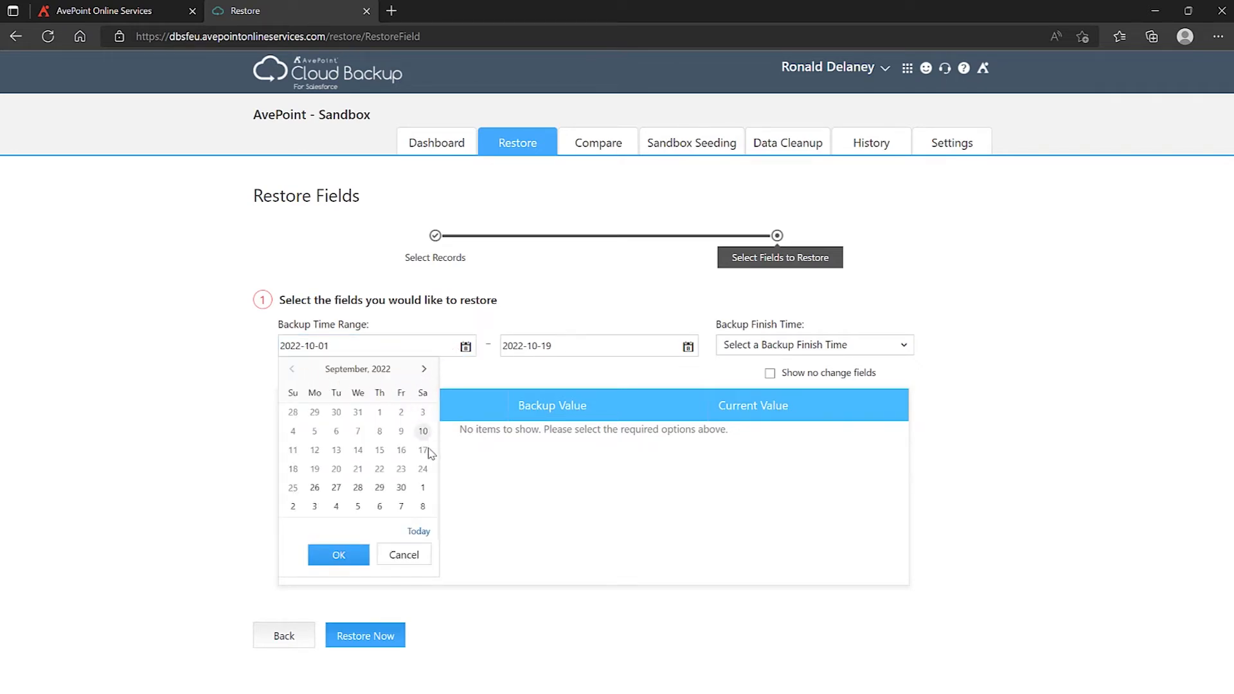
{"action": "left_click", "coordinate": [422, 487]}
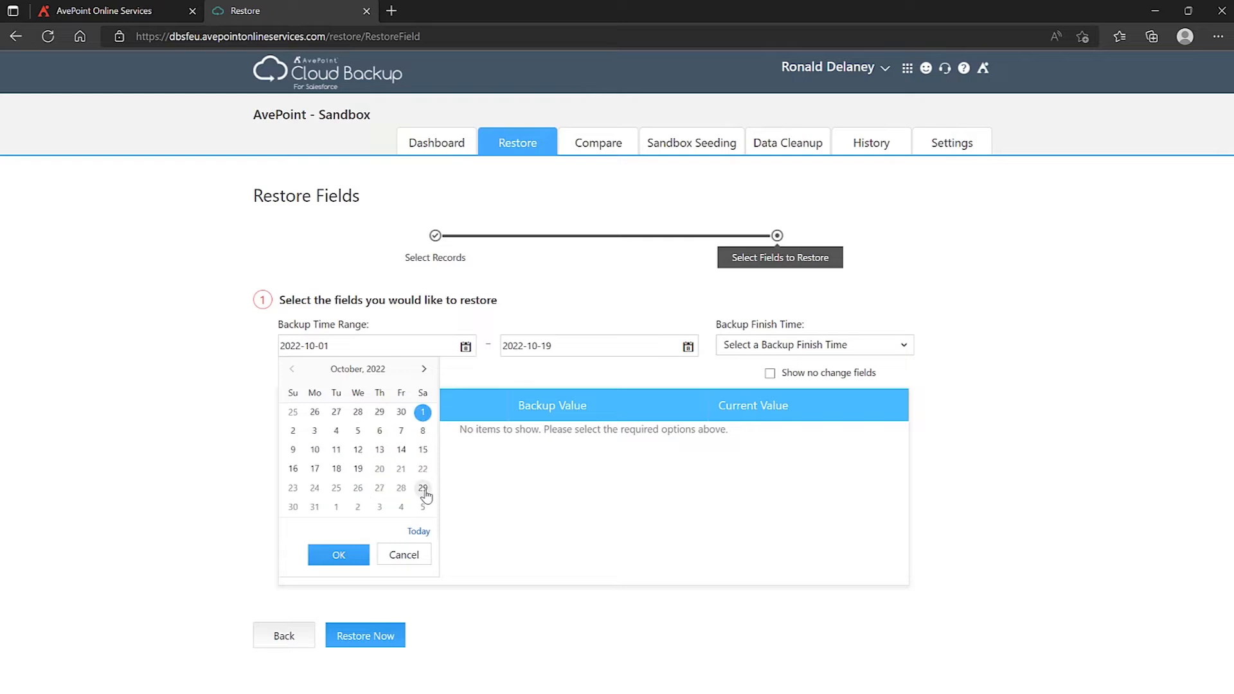
{"action": "left_click", "coordinate": [338, 554]}
{"action": "left_click", "coordinate": [591, 351]}
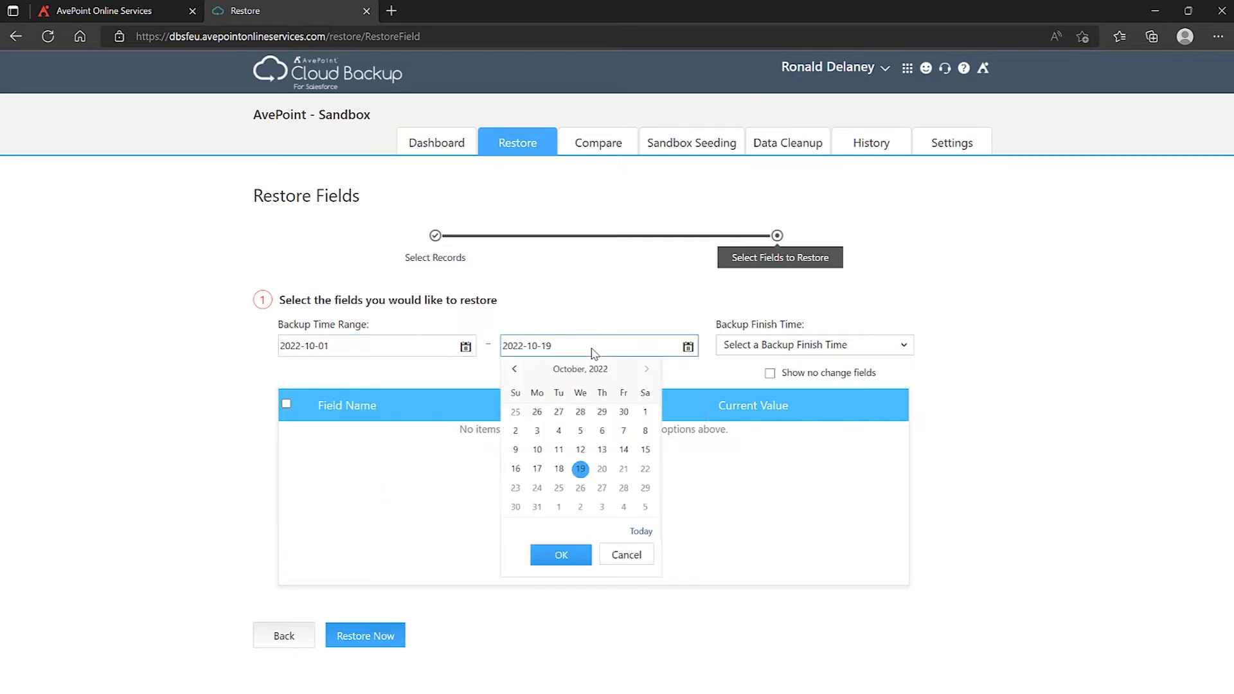
{"action": "left_click", "coordinate": [564, 554]}
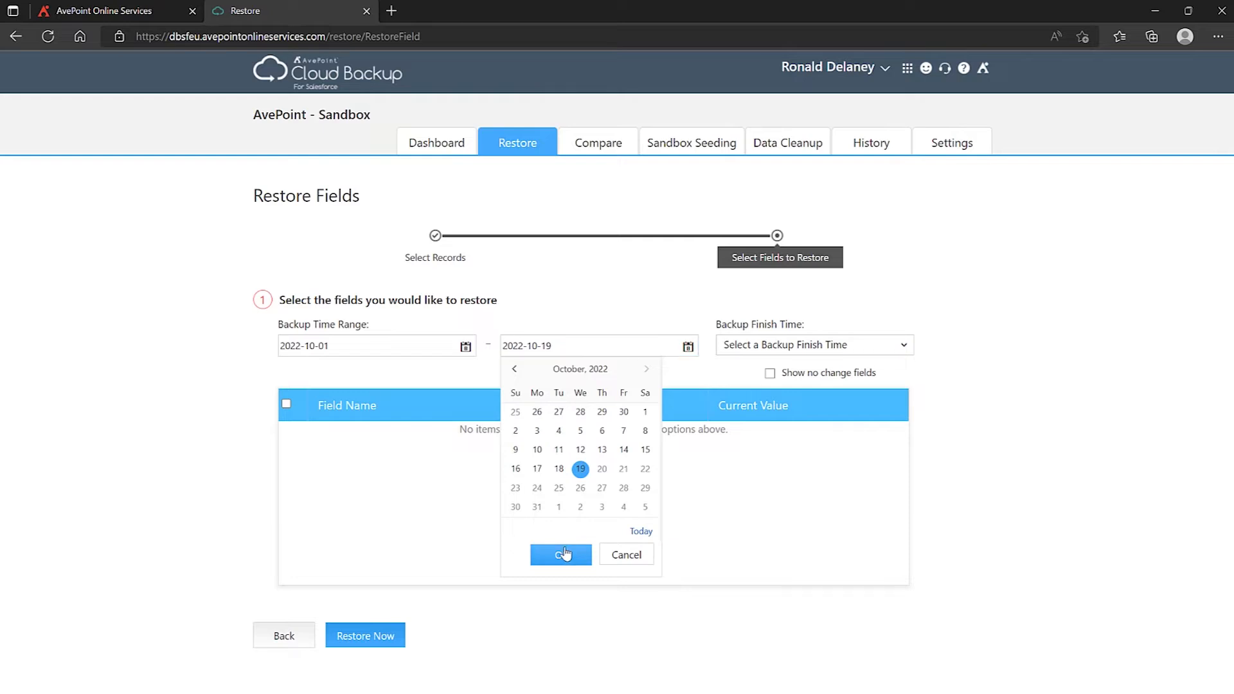
- Load the backup finished 2022-10-15 4:07:05 and compare the fields' backup values with their current values
{"action": "left_click", "coordinate": [791, 345]}
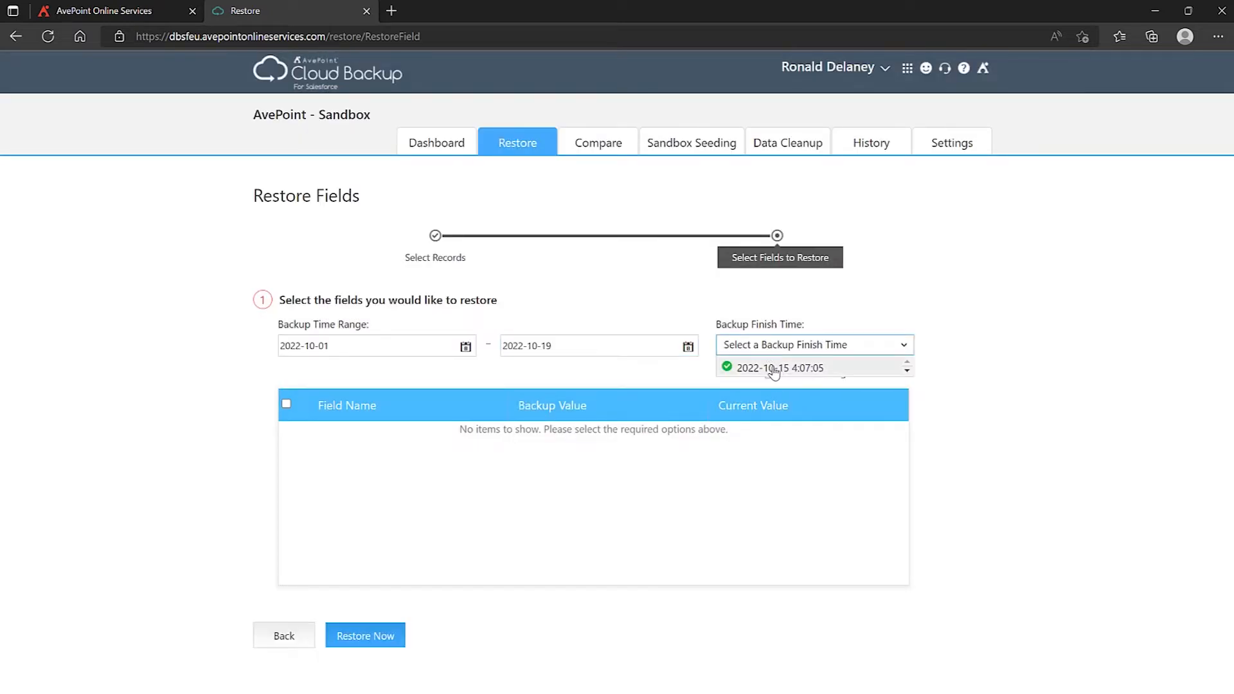
{"action": "left_click", "coordinate": [777, 369]}
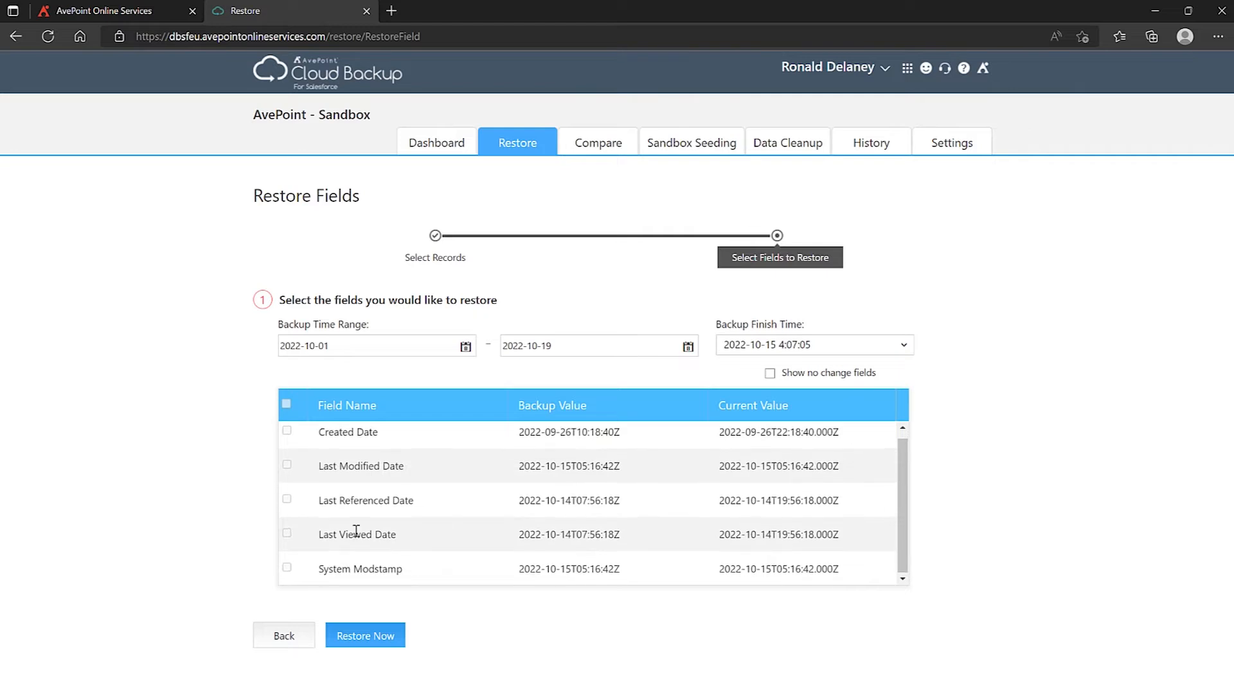
{"action": "scroll", "coordinate": [398, 533], "scroll_direction": "down", "scroll_amount": 1}
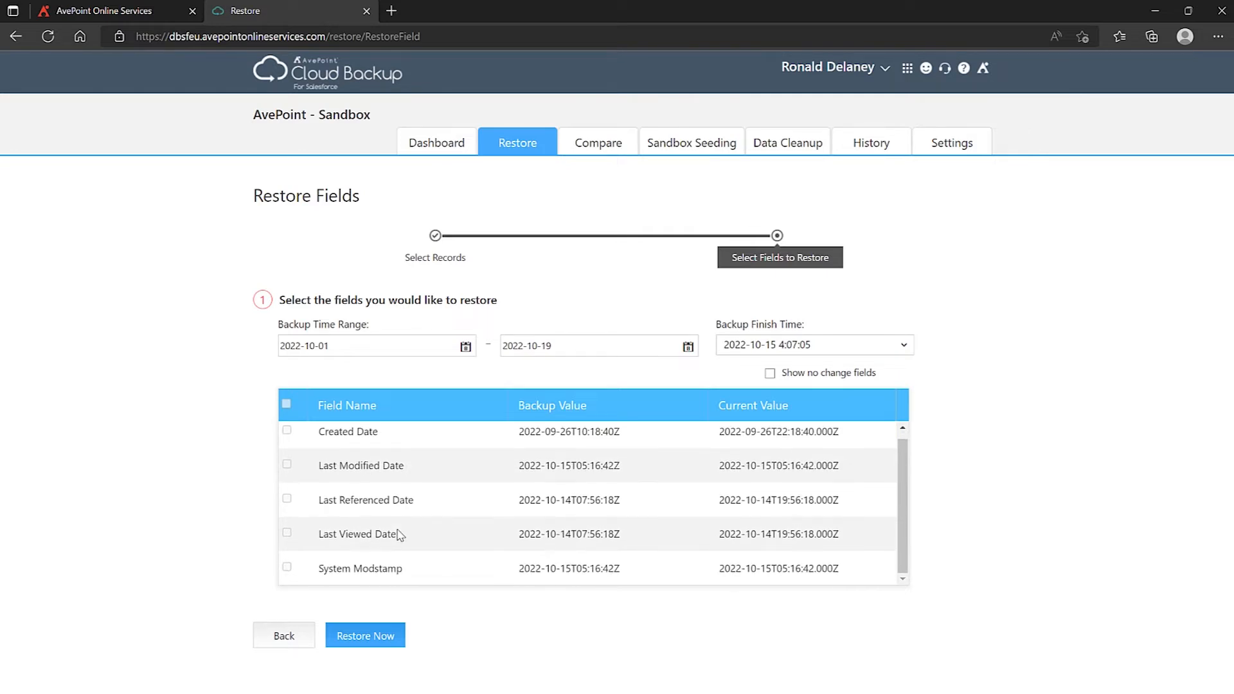
{"action": "scroll", "coordinate": [399, 534], "scroll_direction": "up", "scroll_amount": 1}
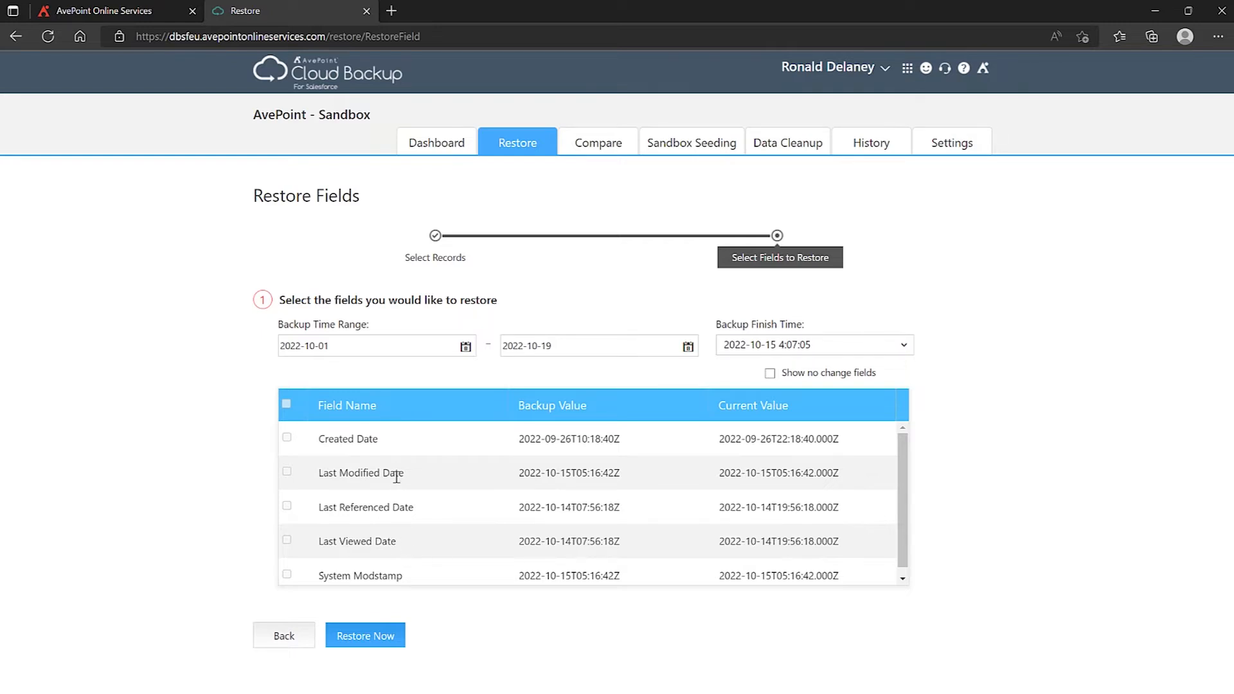
{"action": "scroll", "coordinate": [395, 477], "scroll_direction": "down", "scroll_amount": 1}
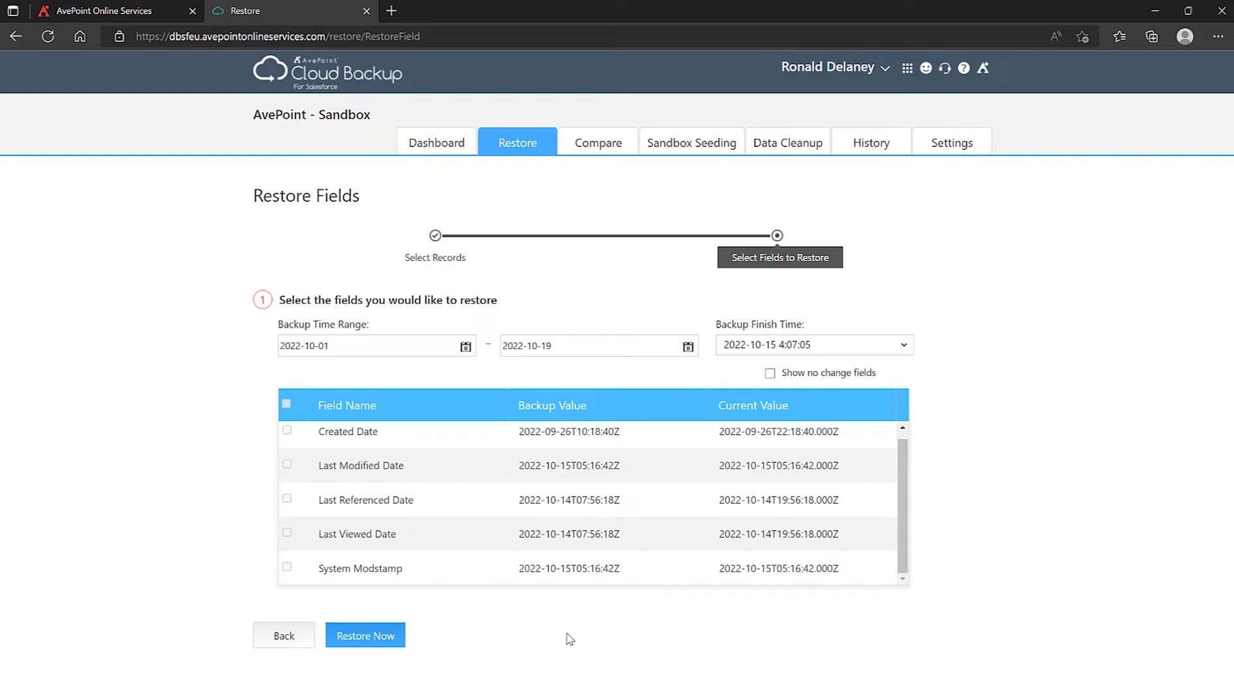
- Switch to the Restore Records process and look over its form, including the restore settings
{"action": "left_click", "coordinate": [517, 153]}
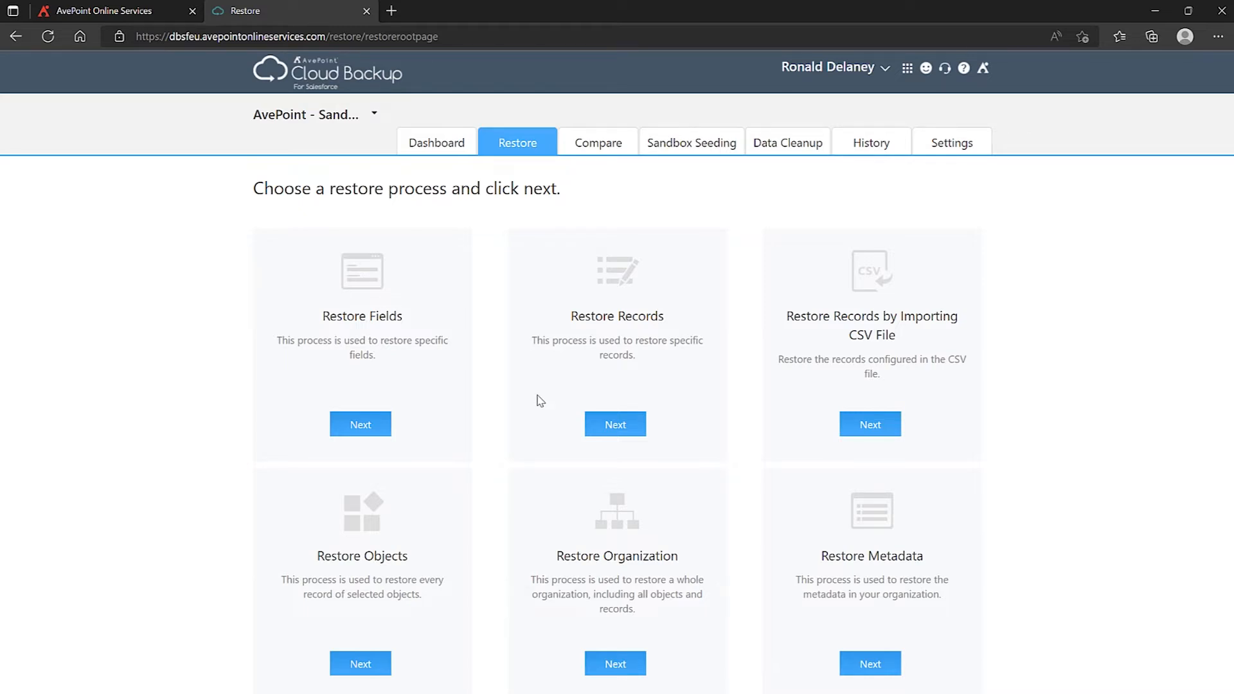
{"action": "left_click", "coordinate": [615, 421]}
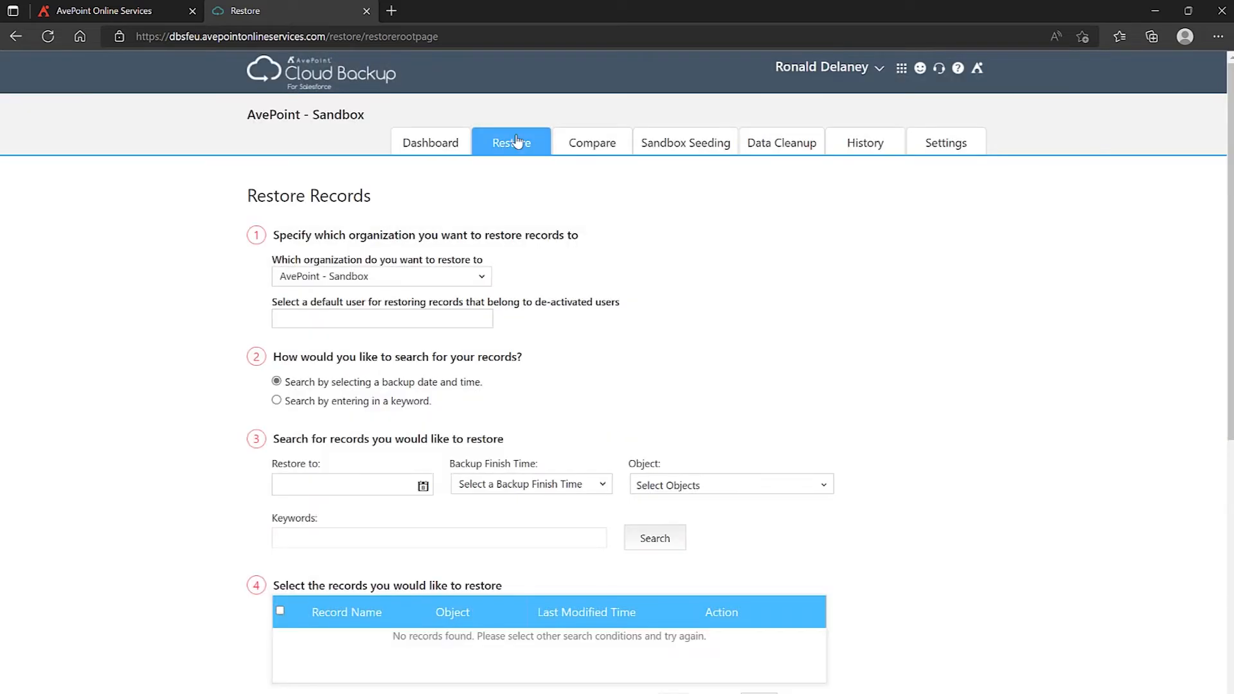
{"action": "scroll", "coordinate": [366, 322], "scroll_direction": "down", "scroll_amount": 8}
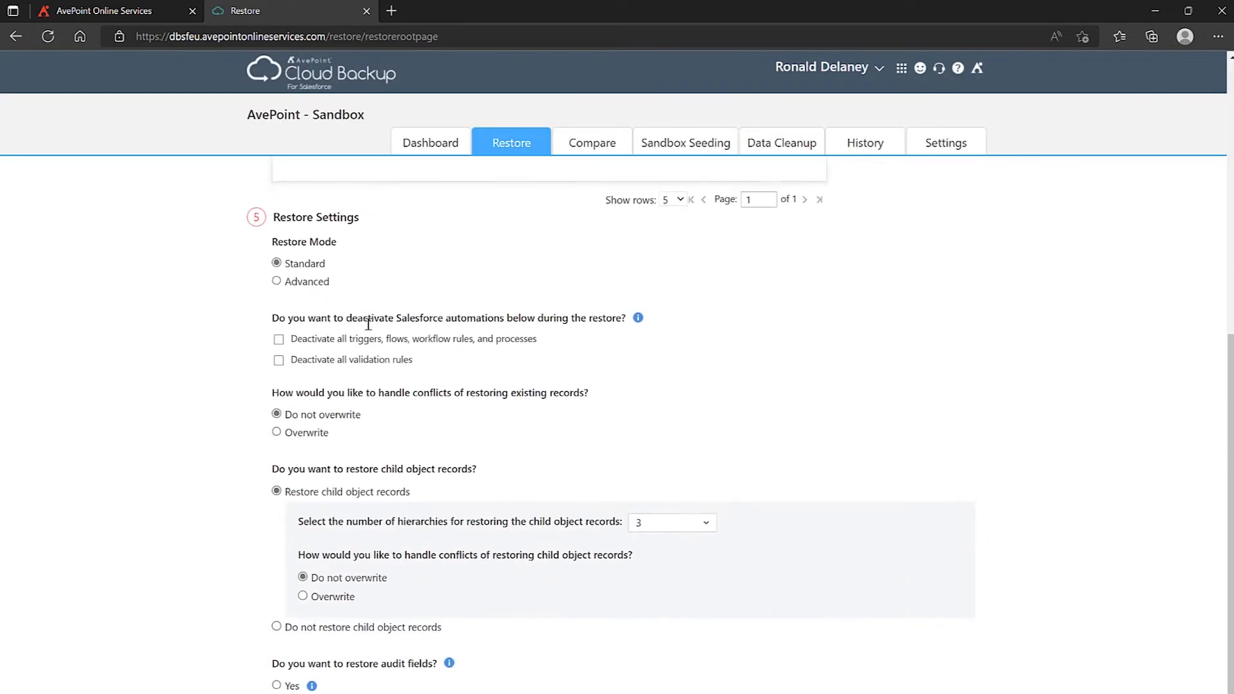
{"action": "scroll", "coordinate": [368, 325], "scroll_direction": "up", "scroll_amount": 8}
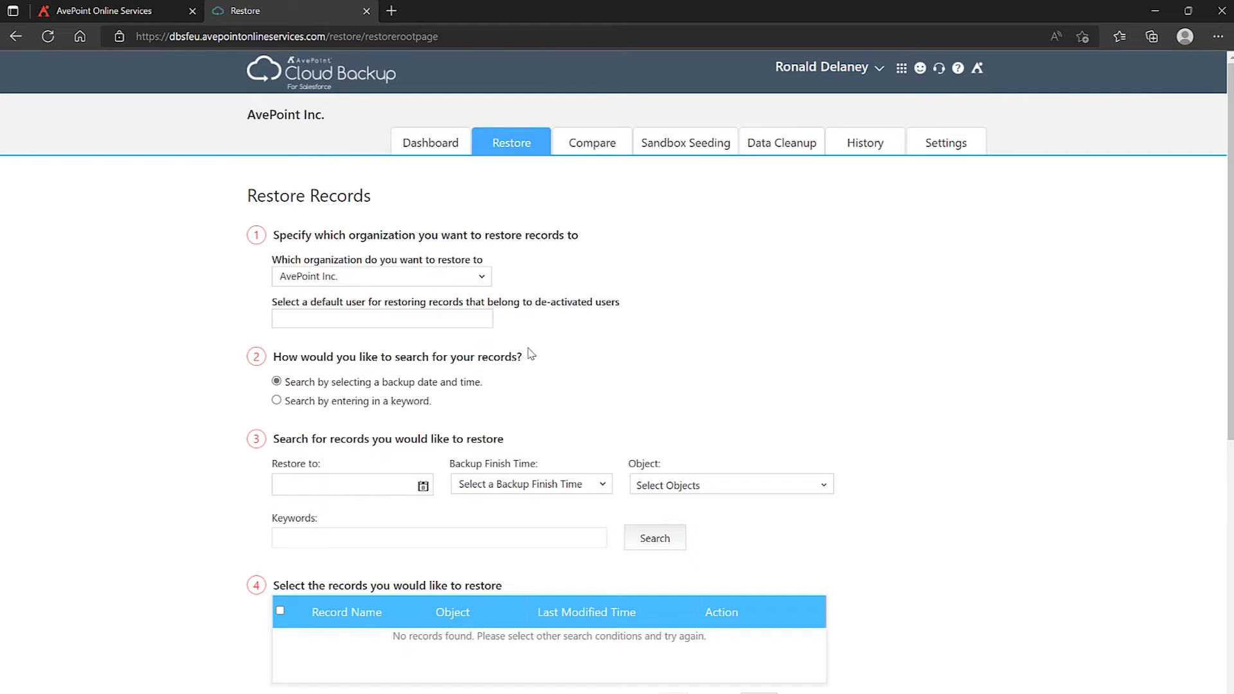
- Examine the destination organization choices and the default user field for records of de-activated users
{"action": "left_click", "coordinate": [389, 277]}
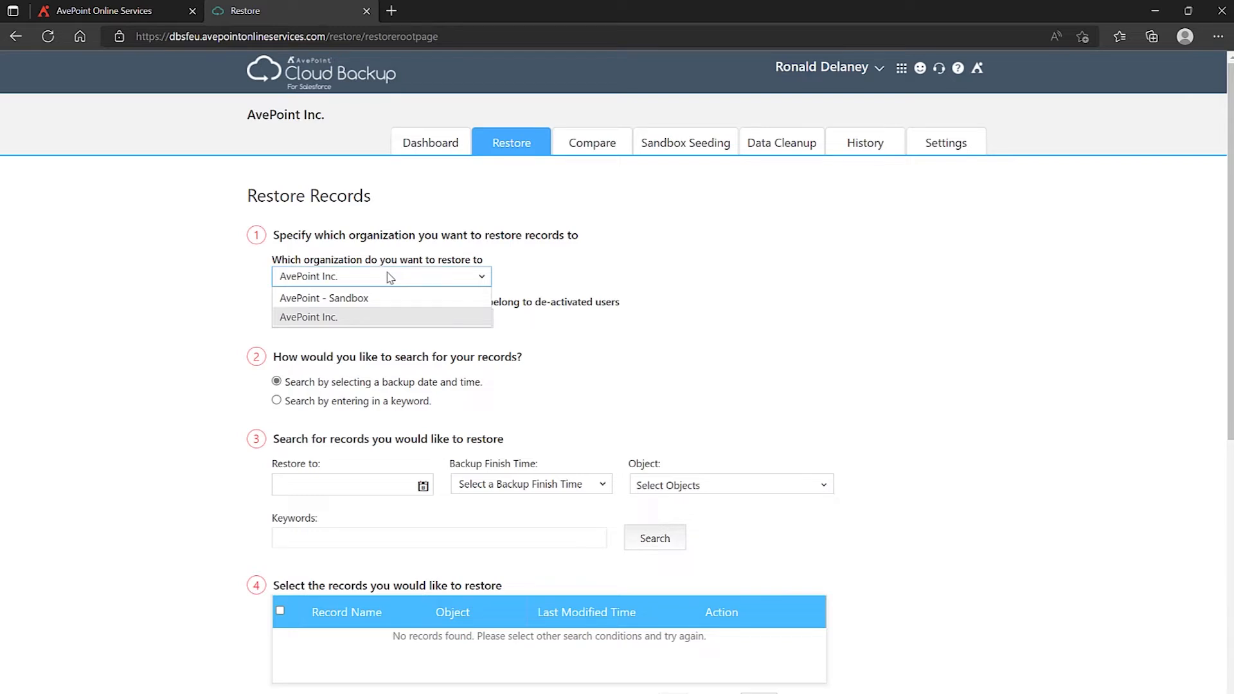
{"action": "left_click", "coordinate": [211, 297]}
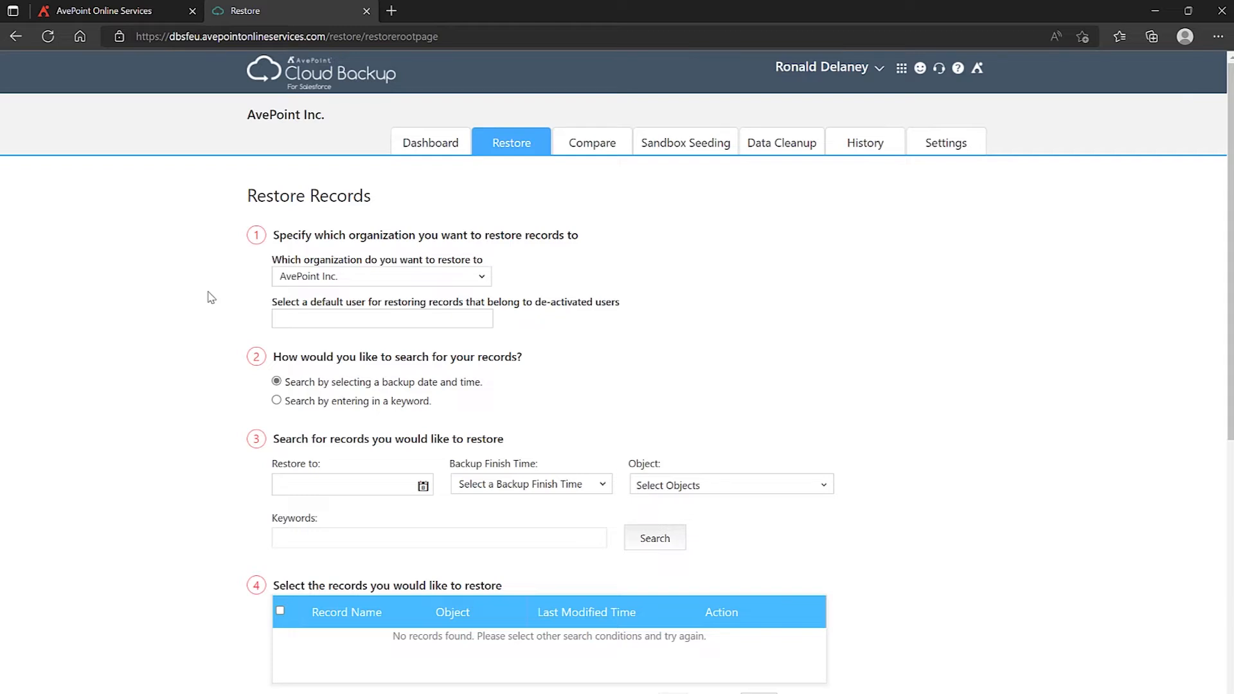
{"action": "left_click", "coordinate": [372, 316]}
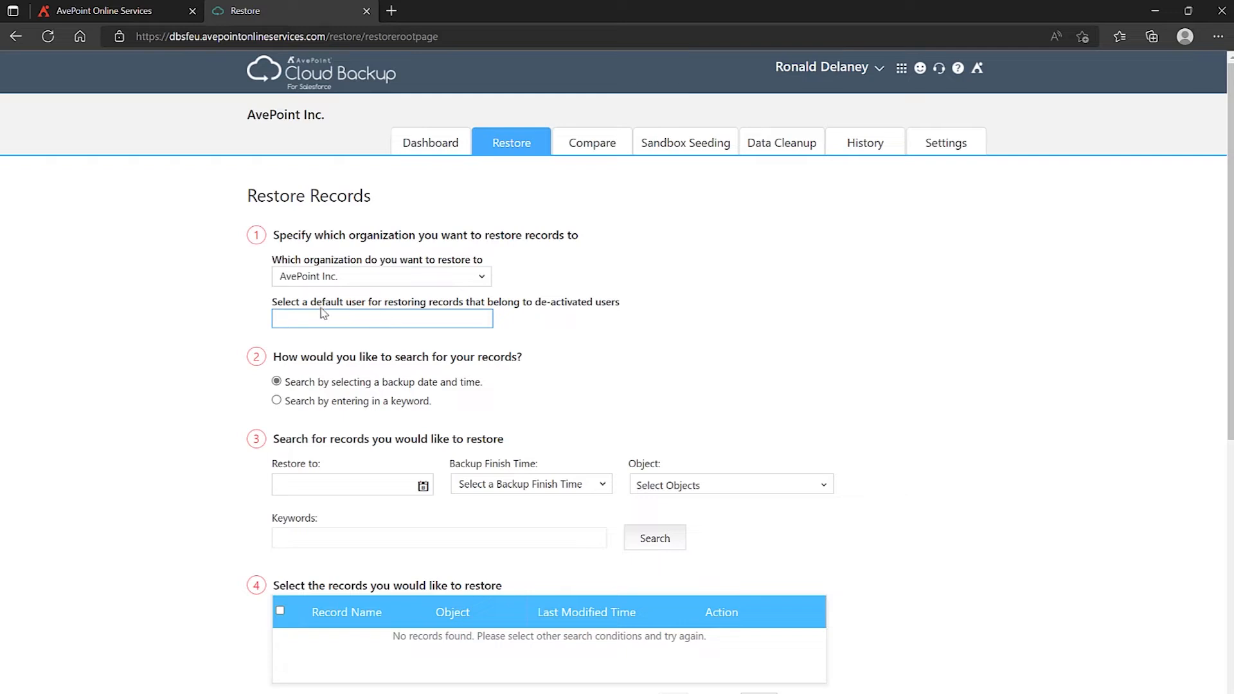
{"action": "scroll", "coordinate": [229, 327], "scroll_direction": "down", "scroll_amount": 3}
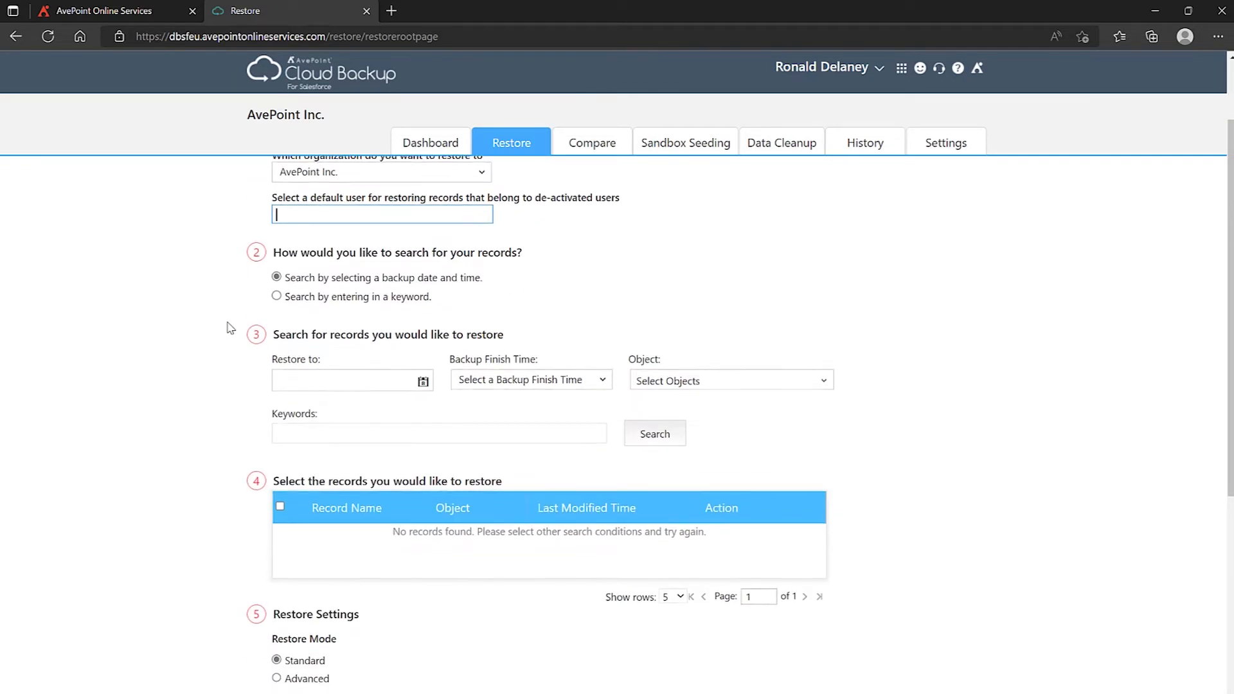
{"action": "scroll", "coordinate": [229, 327], "scroll_direction": "up", "scroll_amount": 2}
- Set the Restore to date to 10-01-2022 and choose the backup finish time 2022-10-01 1:05:20
{"action": "left_click", "coordinate": [366, 386]}
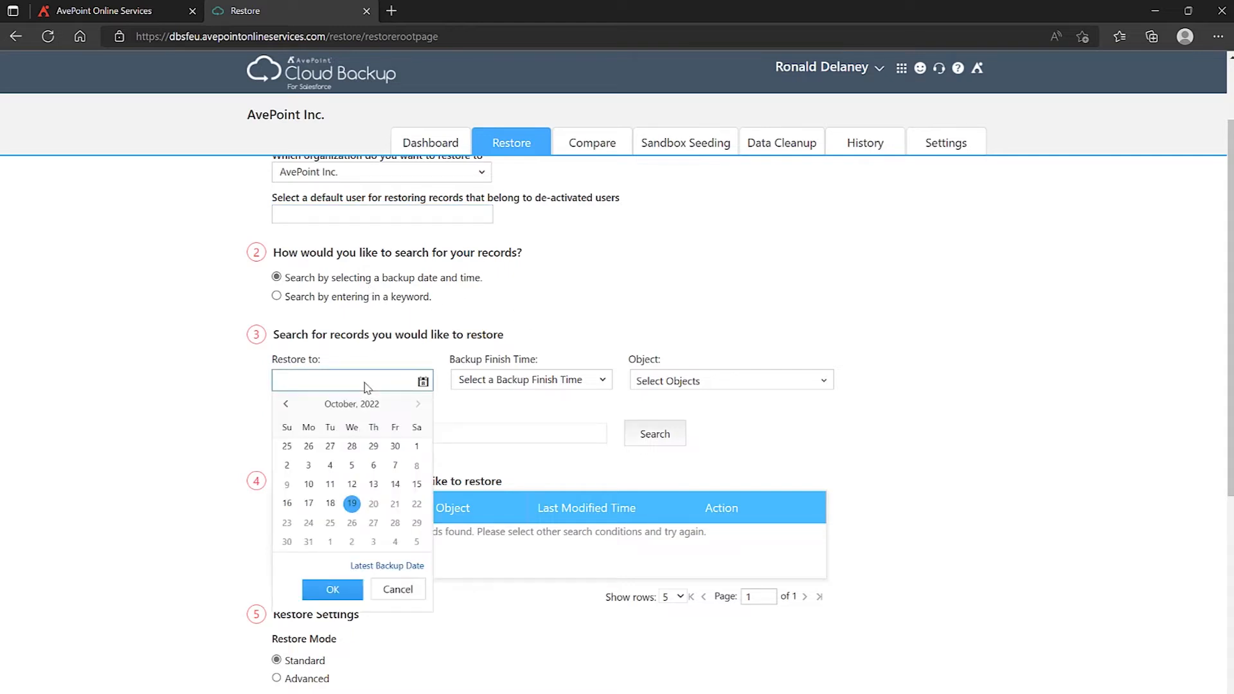
{"action": "left_click", "coordinate": [415, 449]}
{"action": "left_click", "coordinate": [332, 589]}
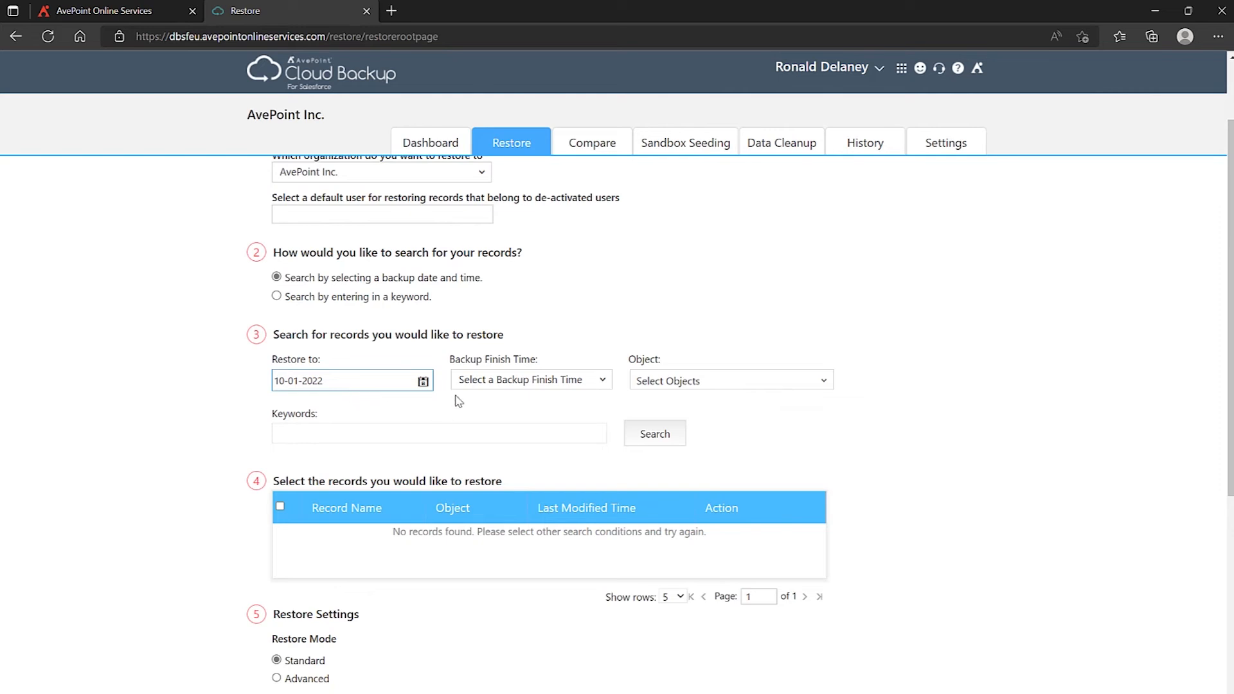
{"action": "left_click", "coordinate": [502, 380]}
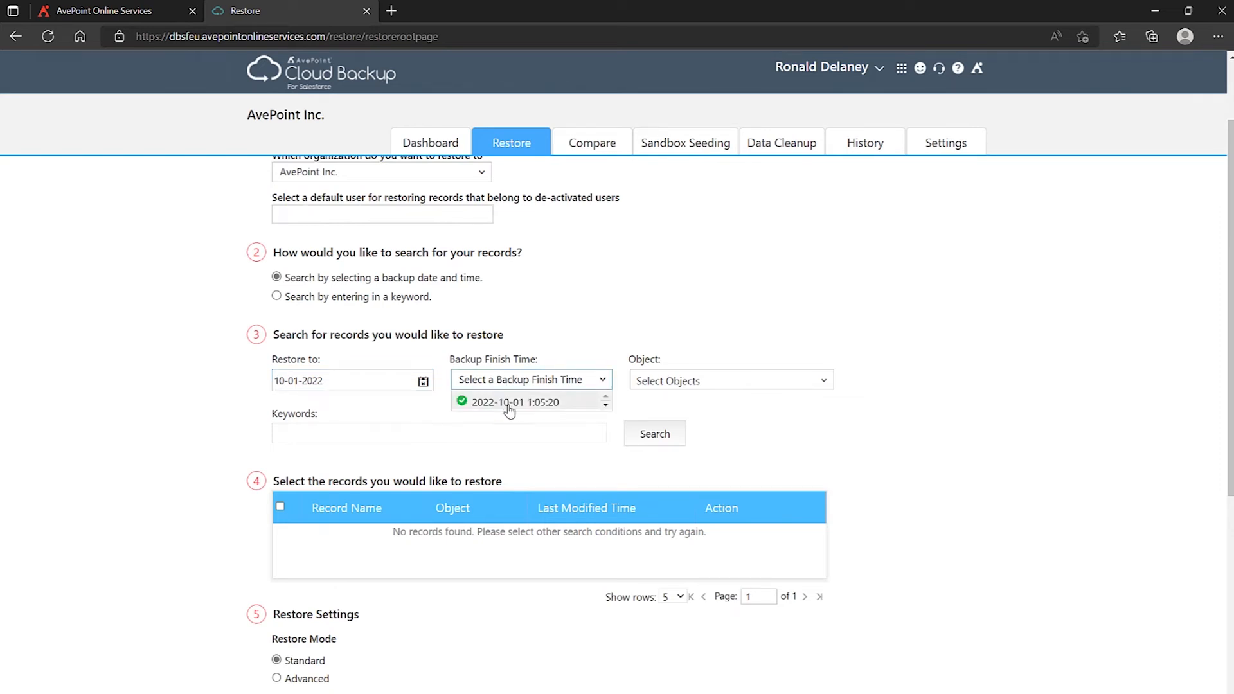
{"action": "left_click", "coordinate": [508, 405]}
- Limit the record search to the Account object
{"action": "left_click", "coordinate": [717, 382]}
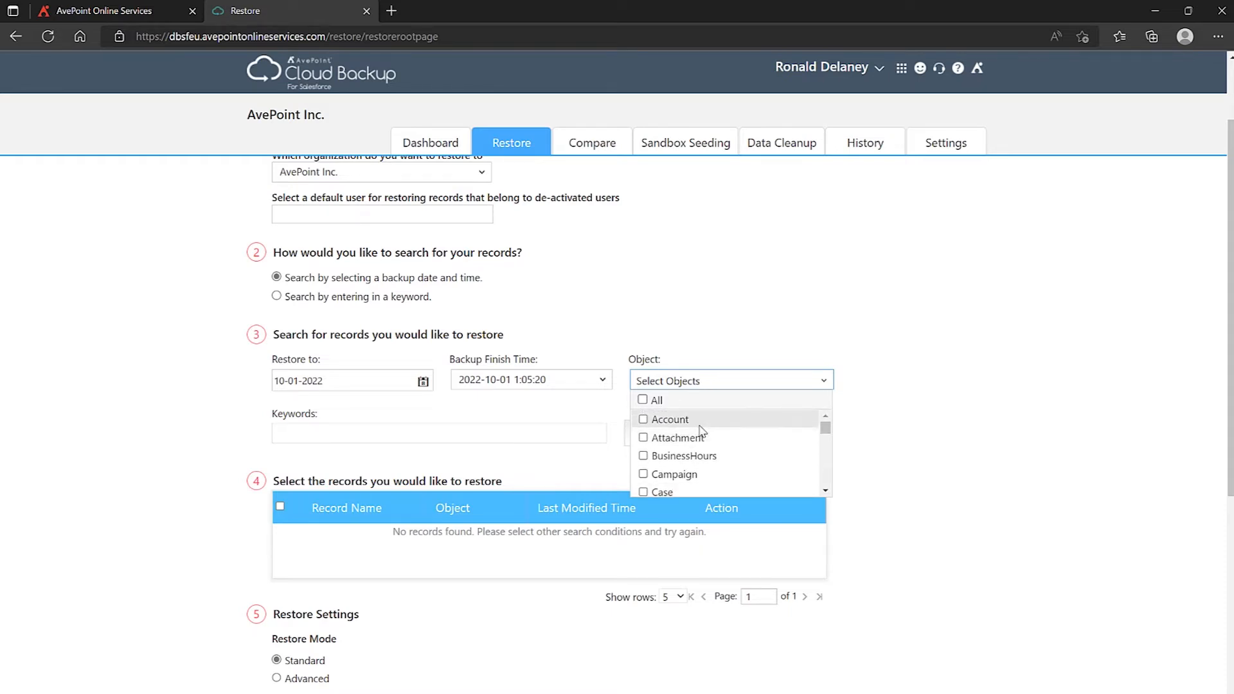
{"action": "left_click", "coordinate": [642, 422]}
{"action": "left_click", "coordinate": [887, 444]}
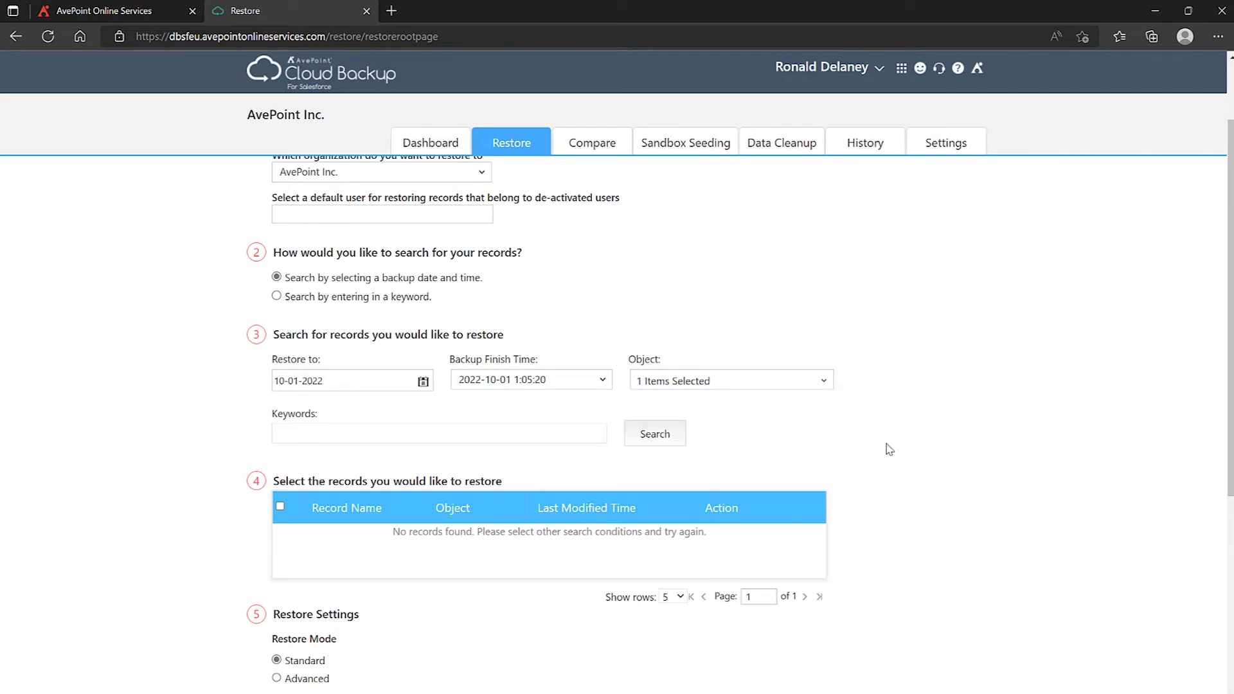
- Search the backup for records with the keyword test and select the Test account record for restoring
{"action": "left_click", "coordinate": [651, 434]}
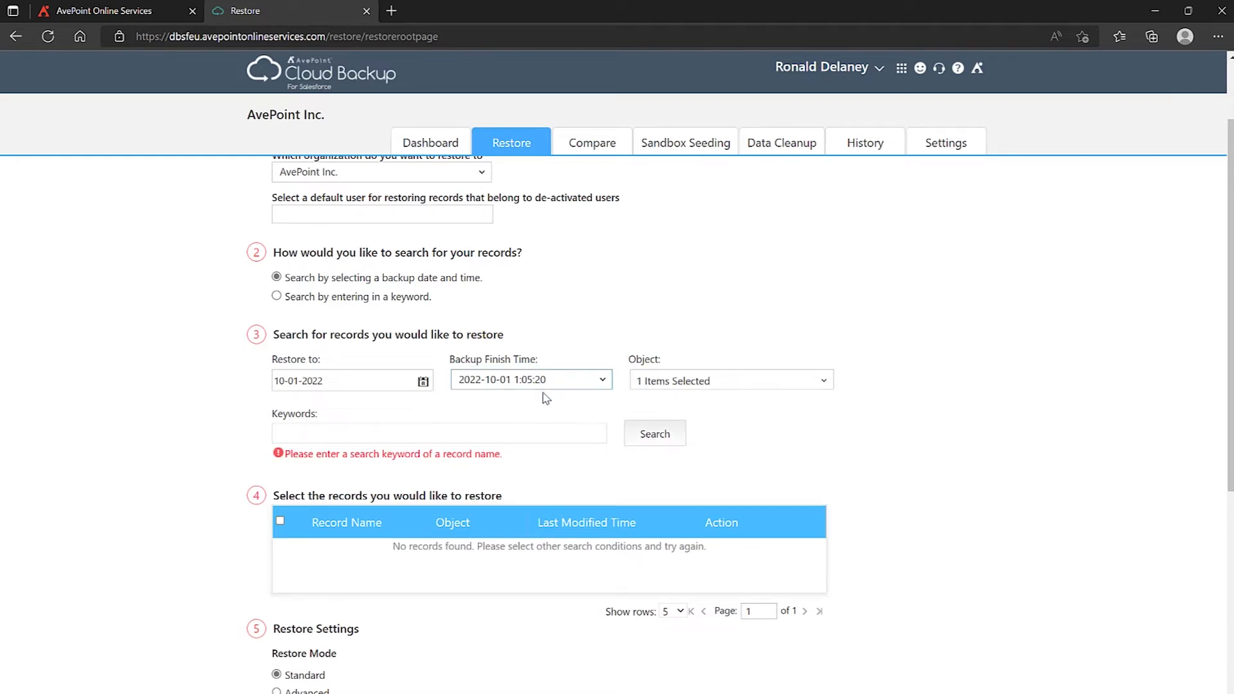
{"action": "left_click", "coordinate": [394, 432]}
{"action": "type", "text": "test"}
{"action": "left_click", "coordinate": [655, 434]}
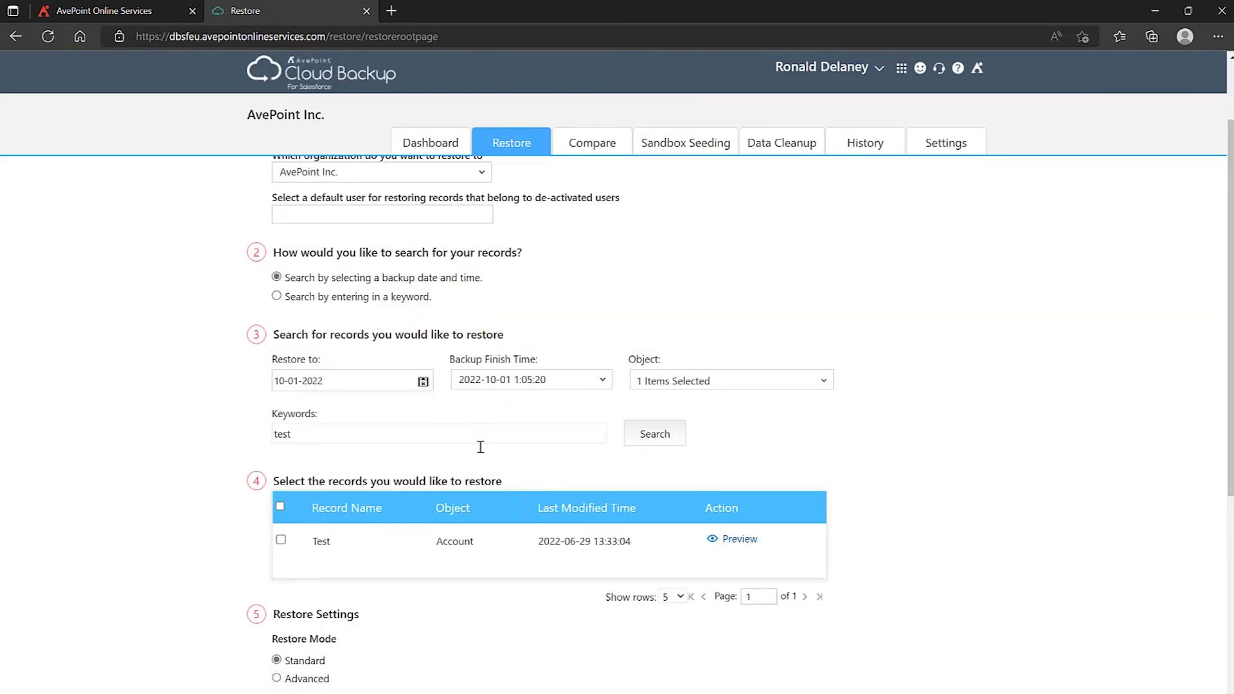
{"action": "left_click", "coordinate": [281, 540]}
{"action": "scroll", "coordinate": [230, 530], "scroll_direction": "down", "scroll_amount": 3}
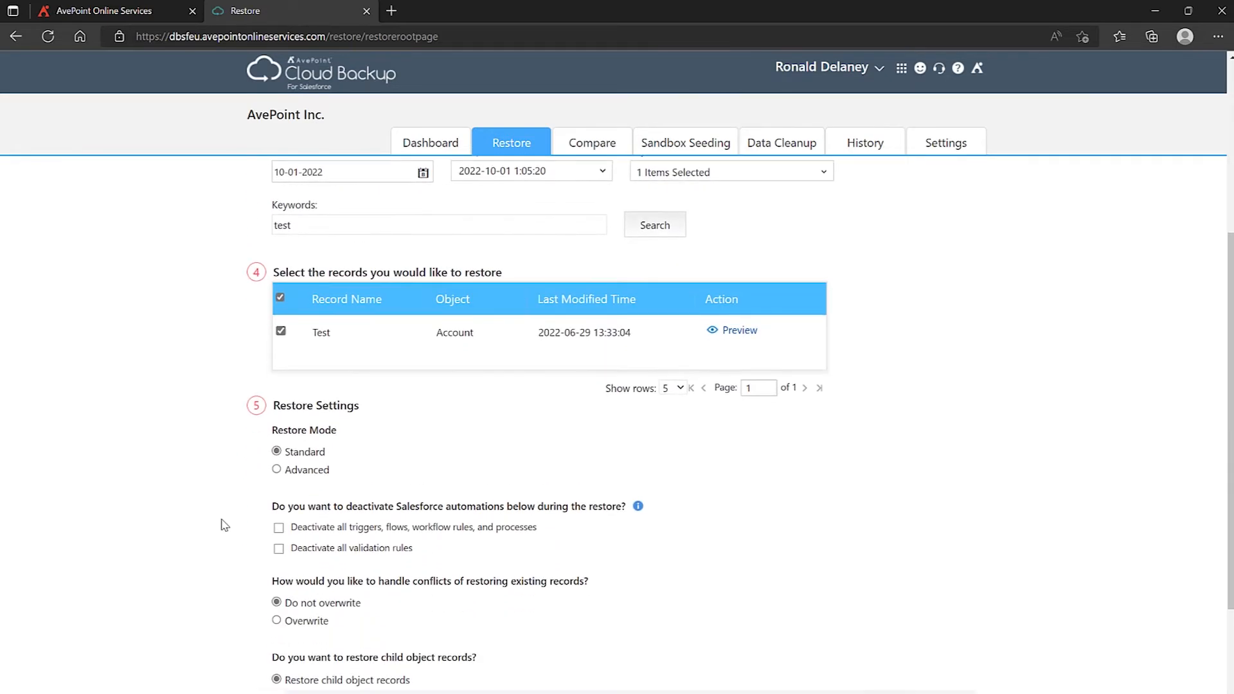
- Preview the backed-up field values of the Test account record, read through them, and close the preview
{"action": "scroll", "coordinate": [212, 503], "scroll_direction": "up", "scroll_amount": 5}
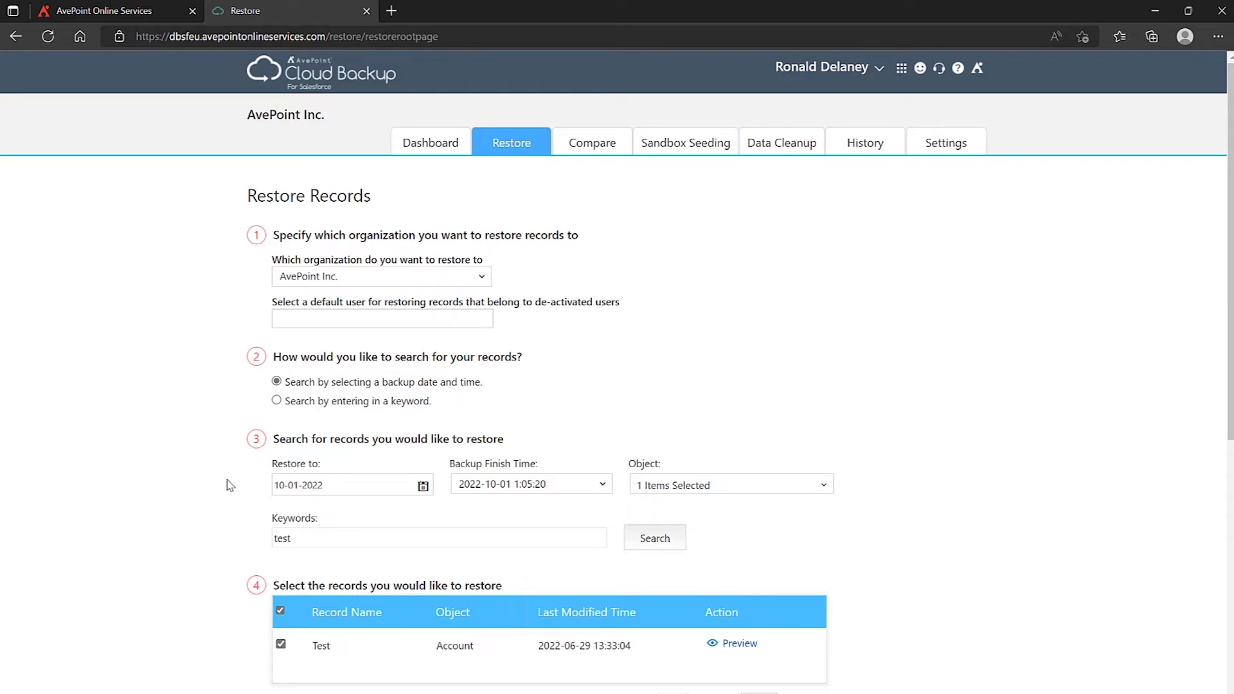
{"action": "scroll", "coordinate": [226, 480], "scroll_direction": "down", "scroll_amount": 5}
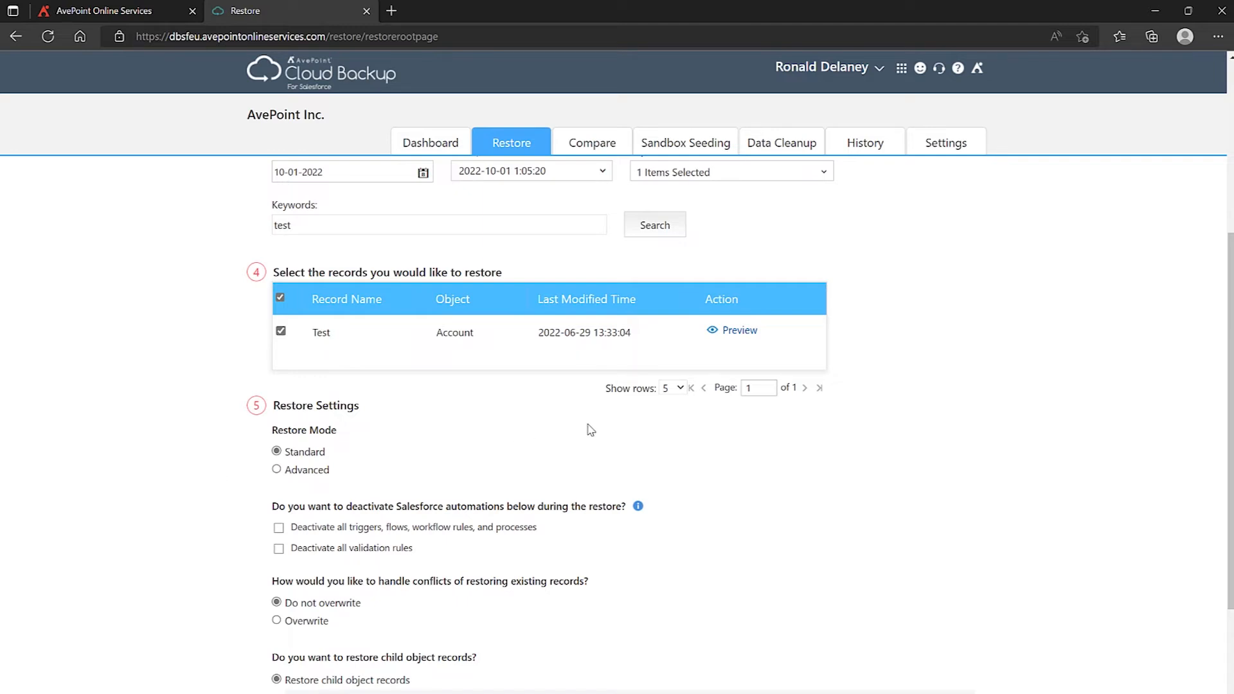
{"action": "left_click", "coordinate": [736, 332]}
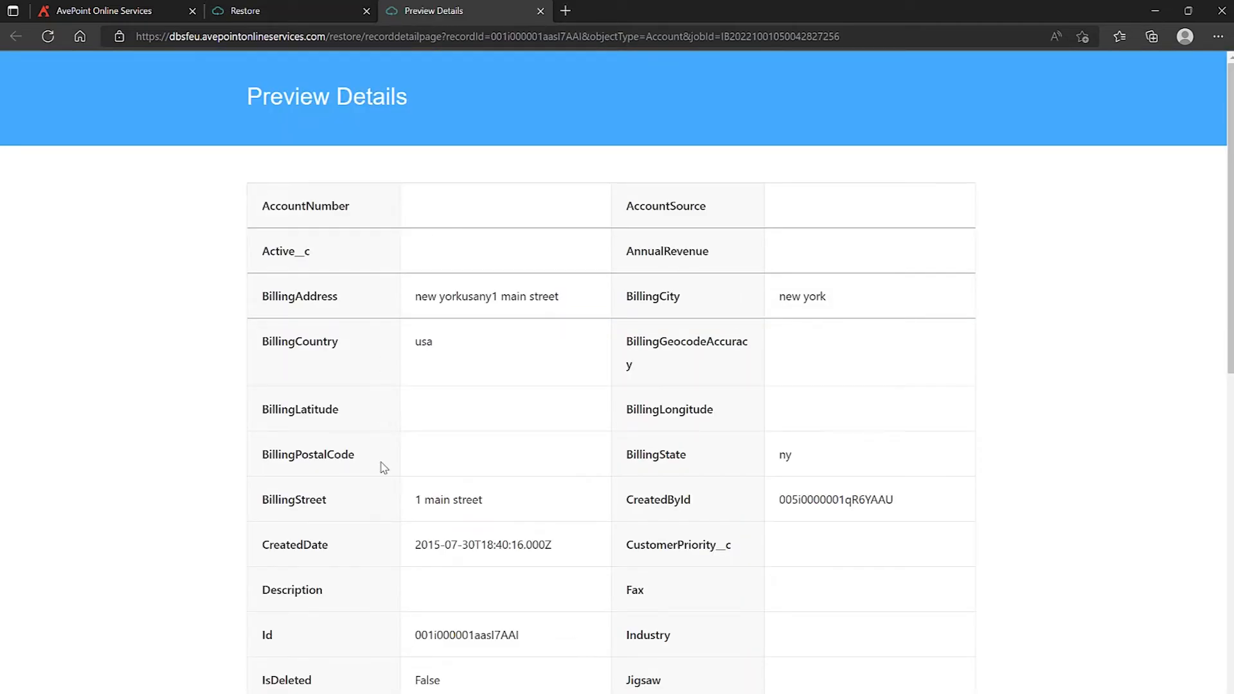
{"action": "scroll", "coordinate": [580, 436], "scroll_direction": "down", "scroll_amount": 2}
{"action": "scroll", "coordinate": [582, 438], "scroll_direction": "down", "scroll_amount": 6}
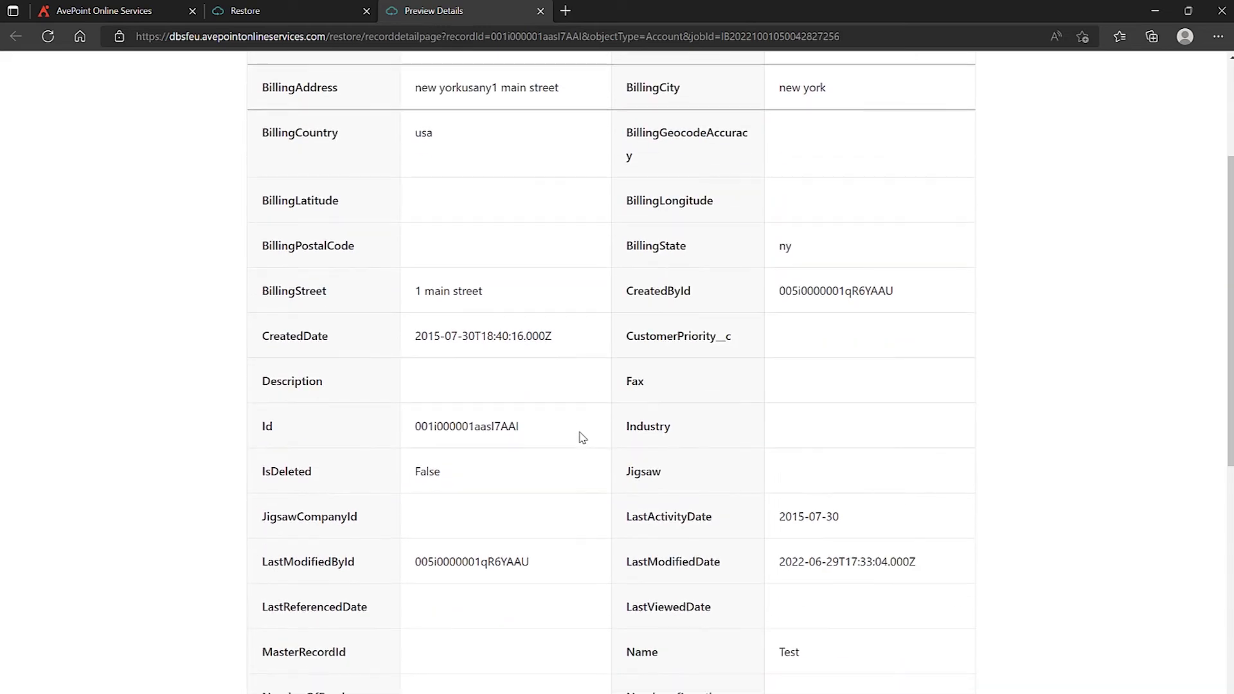
{"action": "scroll", "coordinate": [582, 438], "scroll_direction": "down", "scroll_amount": 5}
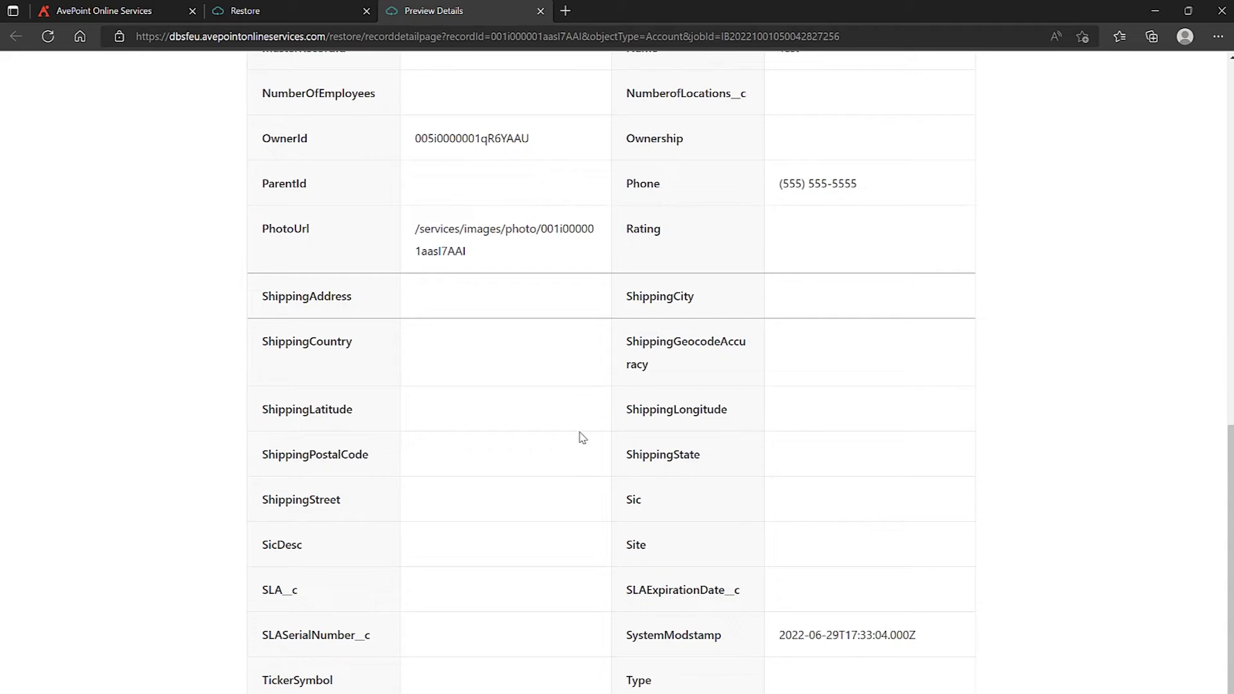
{"action": "scroll", "coordinate": [583, 438], "scroll_direction": "up", "scroll_amount": 13}
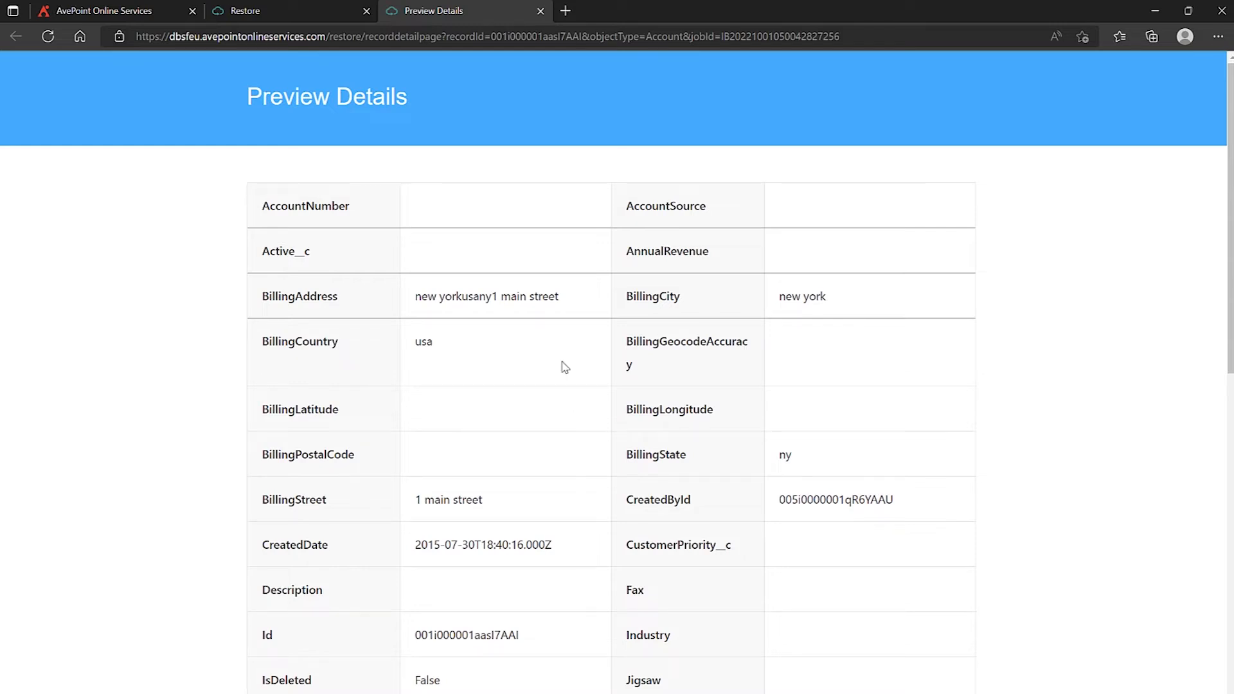
{"action": "left_click", "coordinate": [539, 11]}
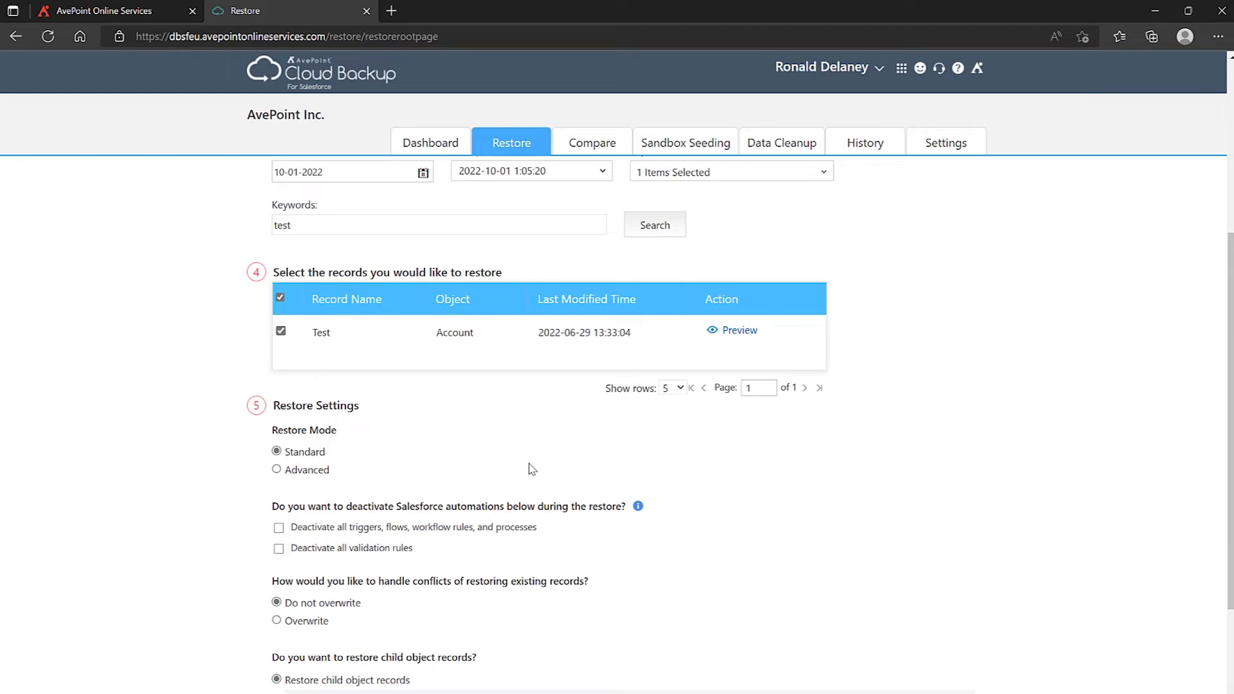
- Examine the restore settings, comparing the Advanced mode's parent object options with Standard mode and checking the audit fields information
{"action": "scroll", "coordinate": [531, 470], "scroll_direction": "down", "scroll_amount": 3}
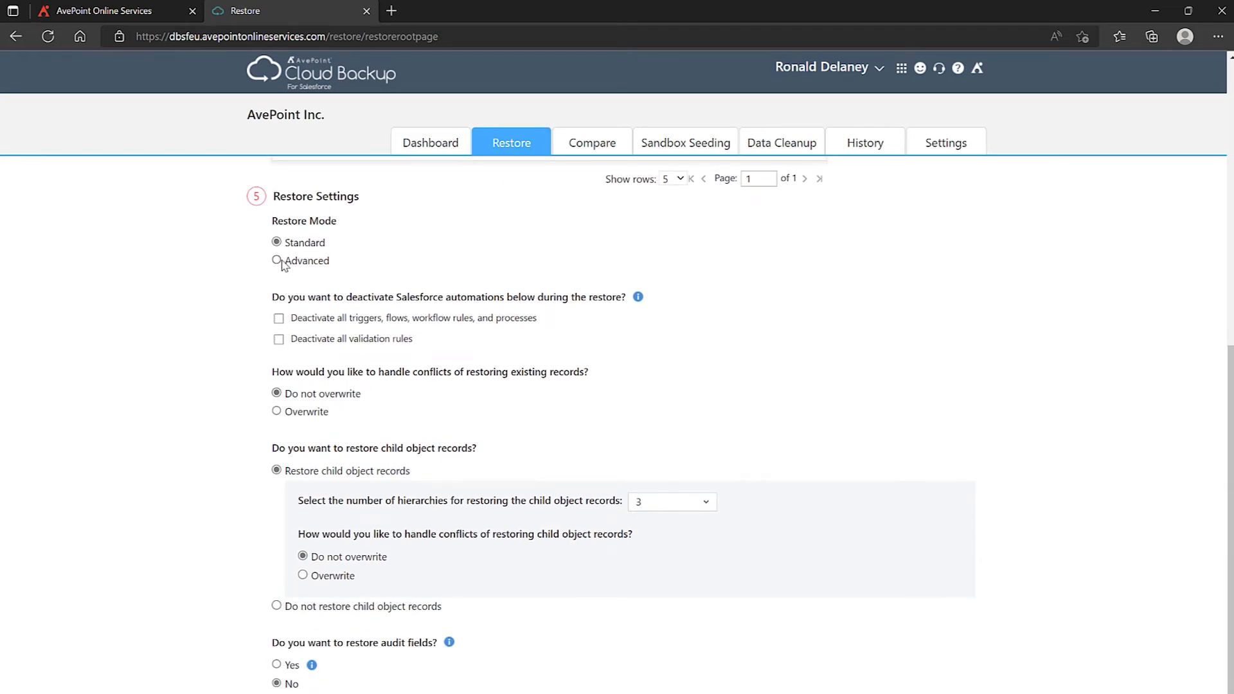
{"action": "left_click", "coordinate": [282, 262]}
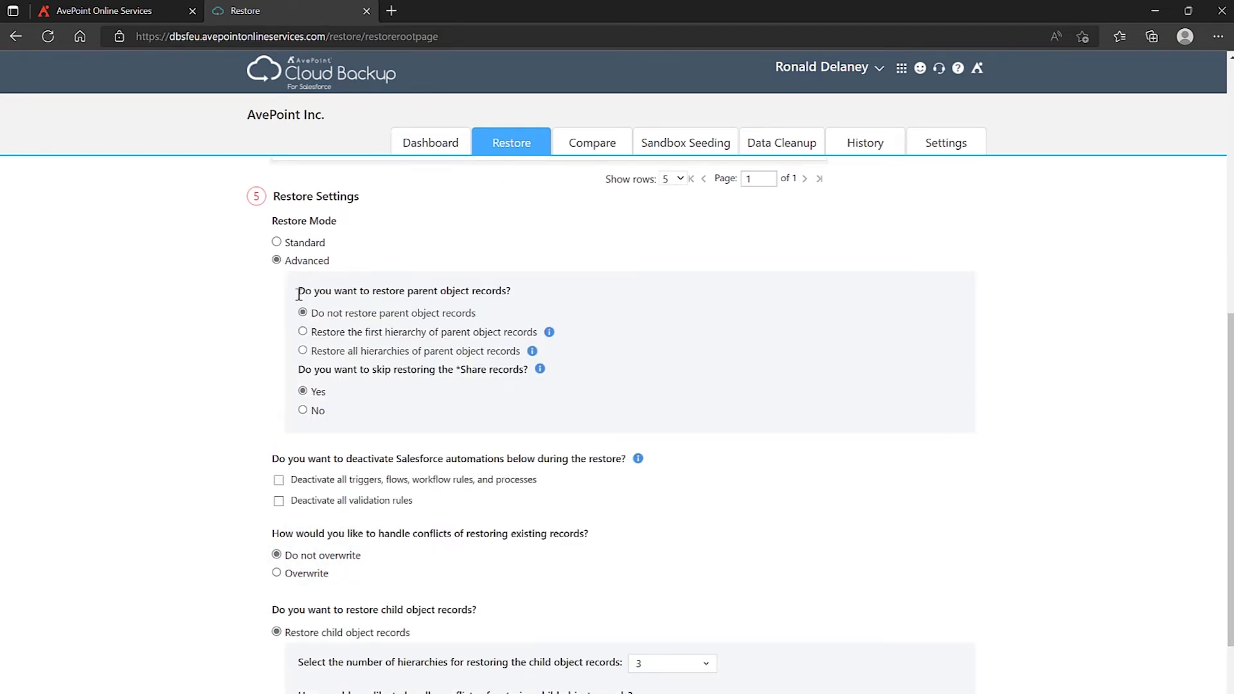
{"action": "left_click_drag", "start_coordinate": [298, 291], "coordinate": [508, 291]}
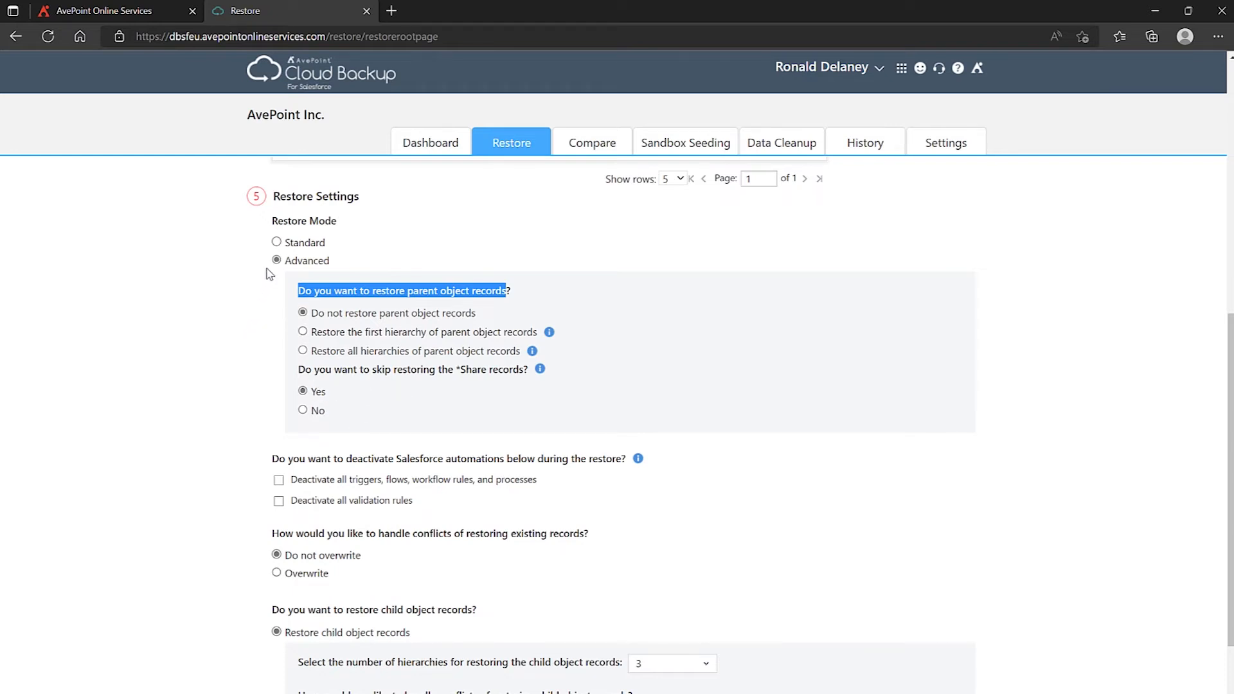
{"action": "left_click", "coordinate": [276, 242]}
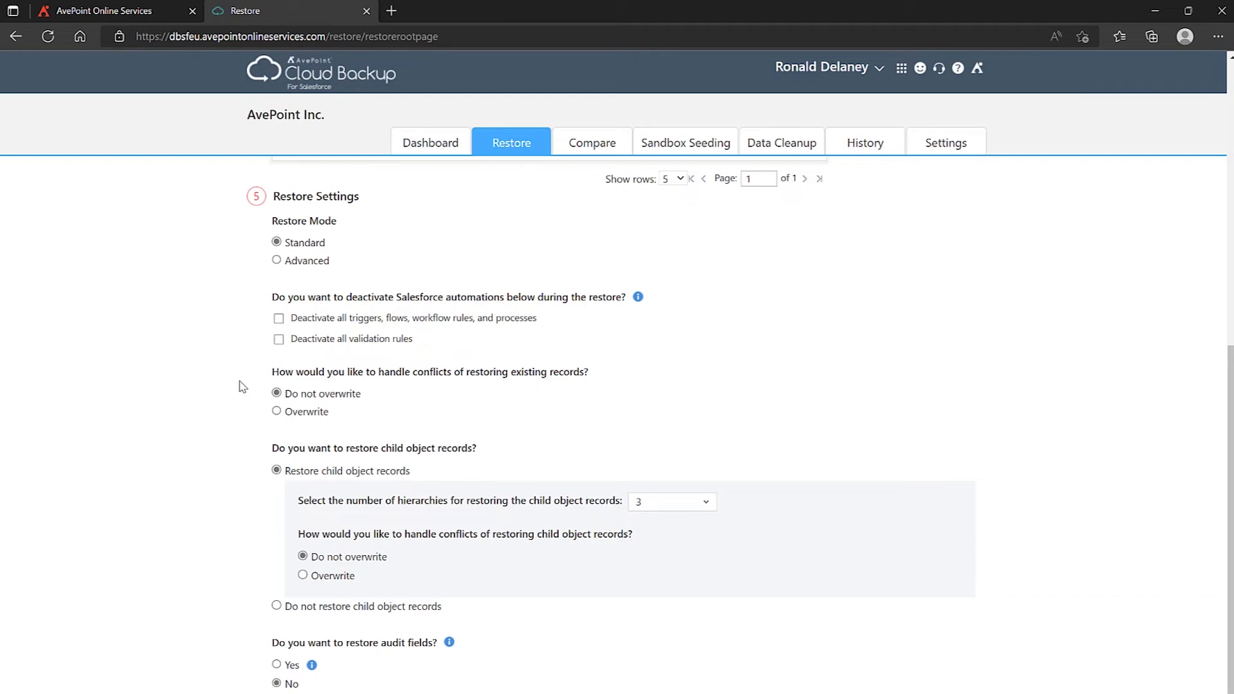
{"action": "scroll", "coordinate": [242, 387], "scroll_direction": "down", "scroll_amount": 1}
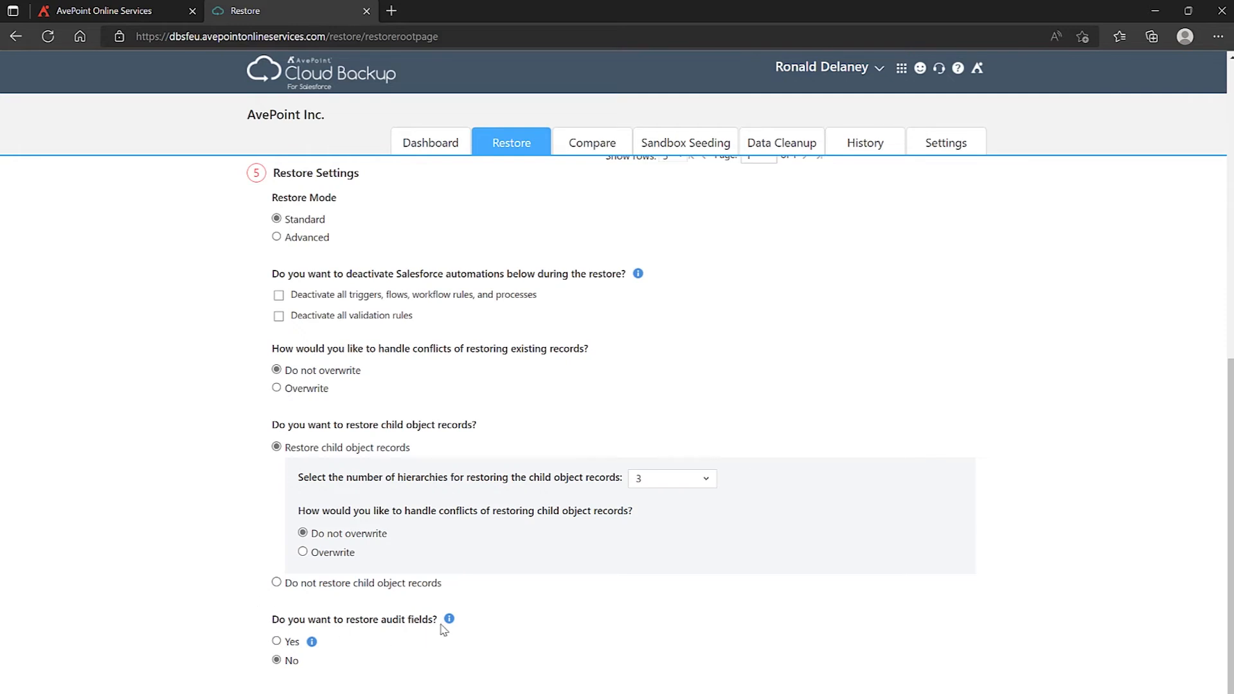
{"action": "mouse_move", "coordinate": [450, 622]}
- Switch to the Restore Objects process and look over its form, including the restore settings and default user field
{"action": "left_click", "coordinate": [514, 144]}
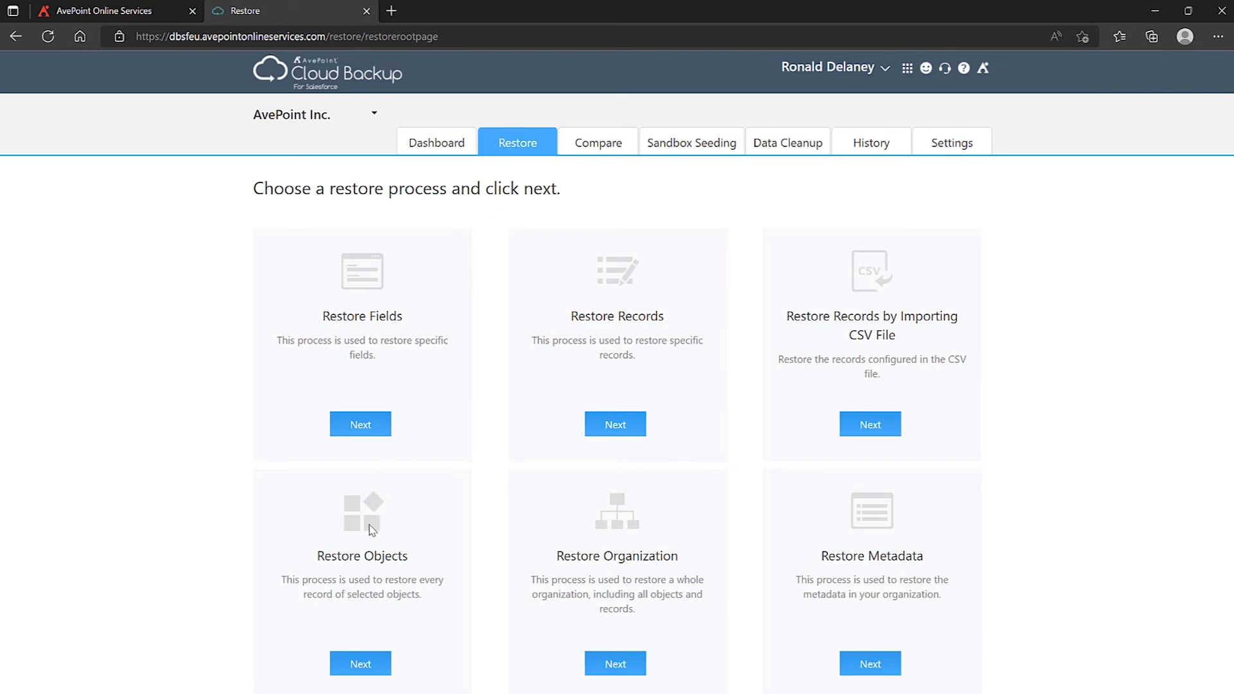
{"action": "left_click", "coordinate": [361, 665]}
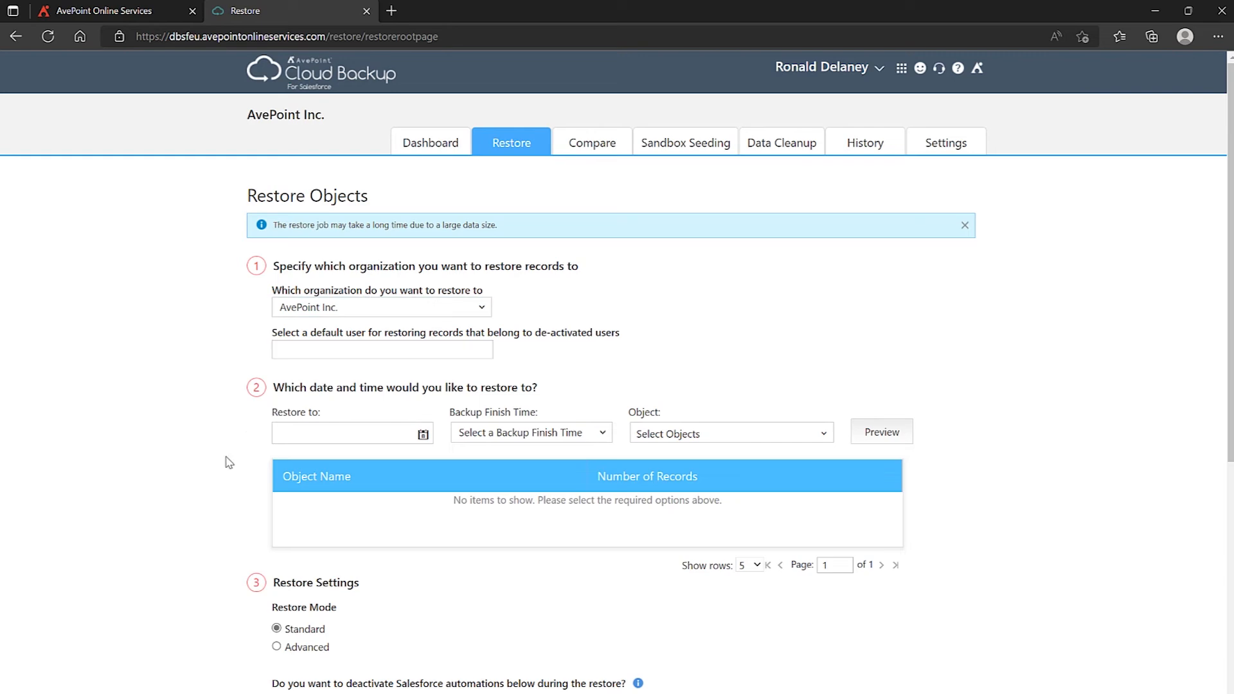
{"action": "scroll", "coordinate": [229, 463], "scroll_direction": "down", "scroll_amount": 6}
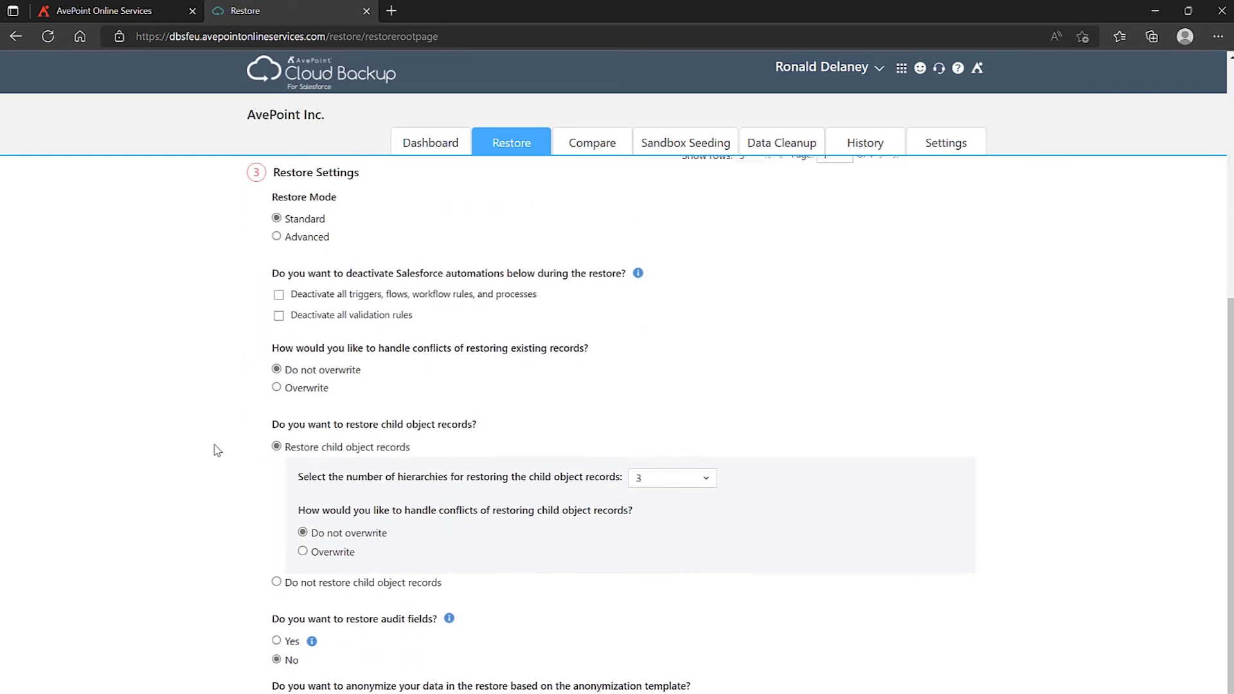
{"action": "scroll", "coordinate": [218, 450], "scroll_direction": "up", "scroll_amount": 6}
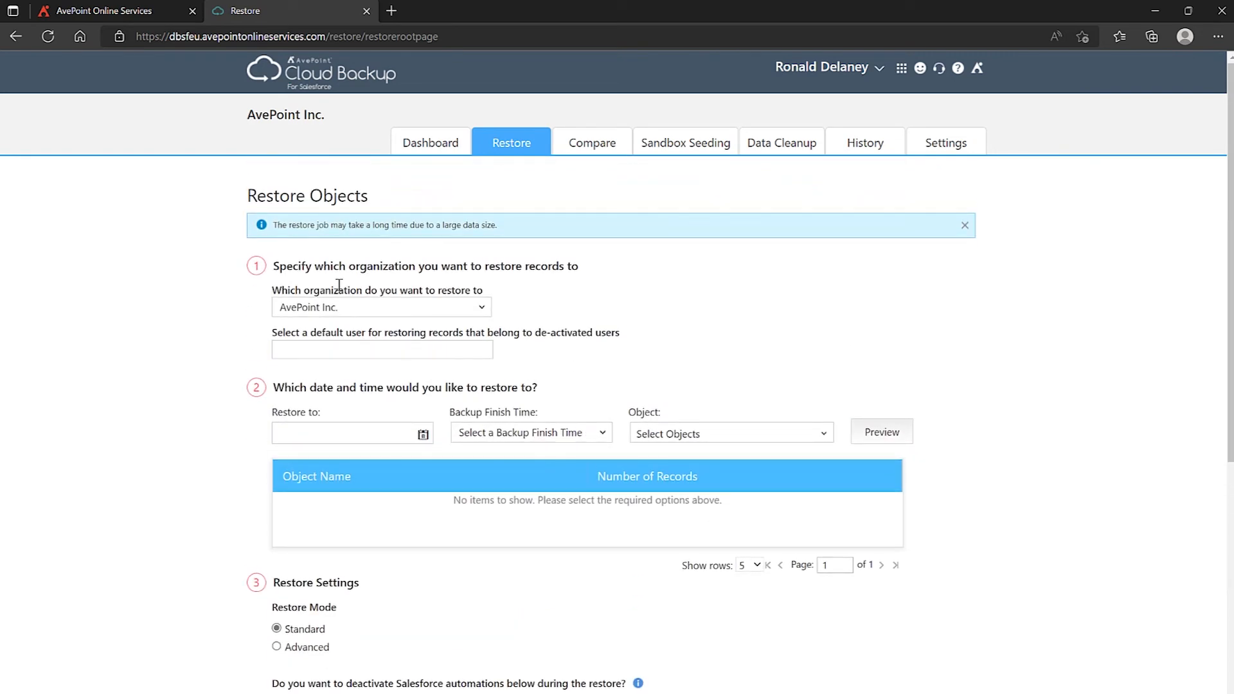
{"action": "left_click", "coordinate": [348, 351]}
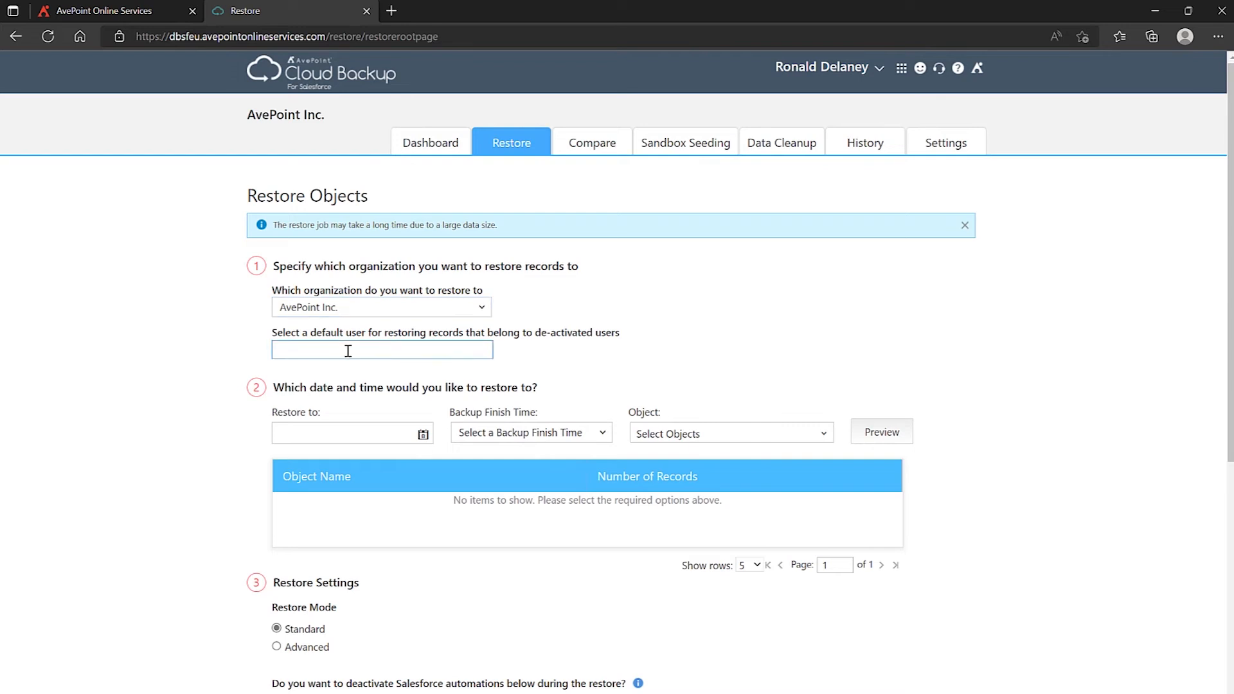
- Set the object restore date to 10-01-2022 with the backup finish time 2022-10-01 1:05:20
{"action": "left_click", "coordinate": [354, 434]}
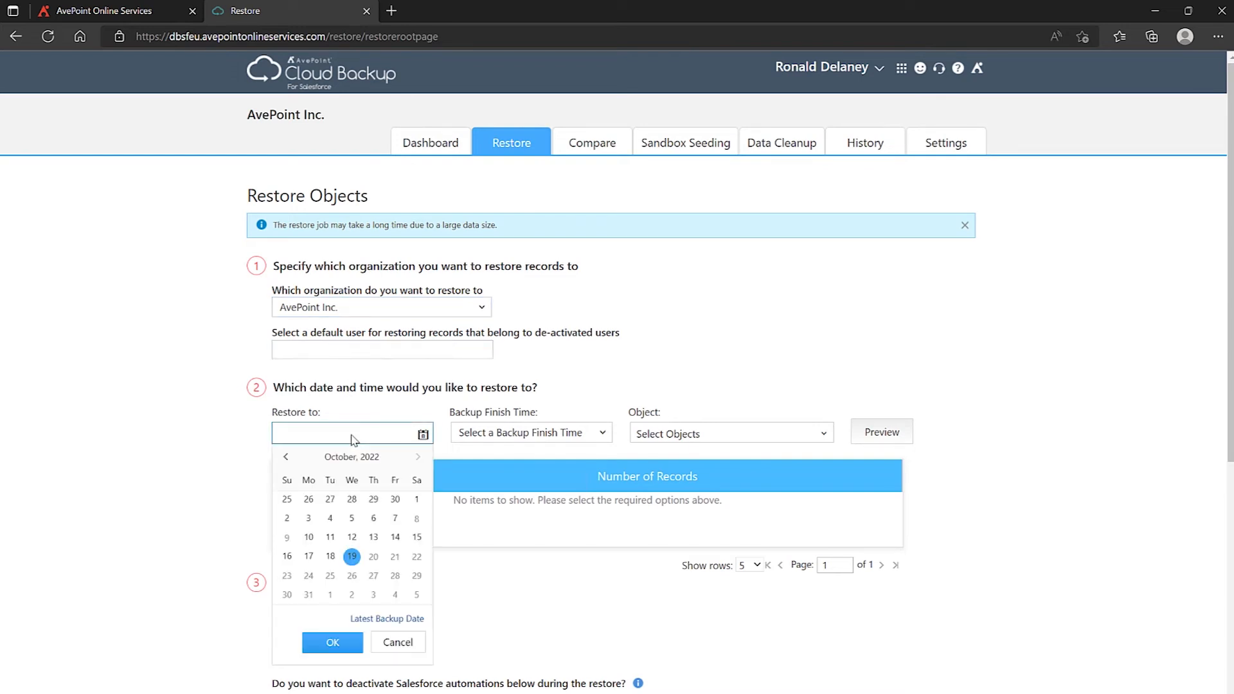
{"action": "left_click", "coordinate": [416, 501]}
{"action": "left_click", "coordinate": [332, 642]}
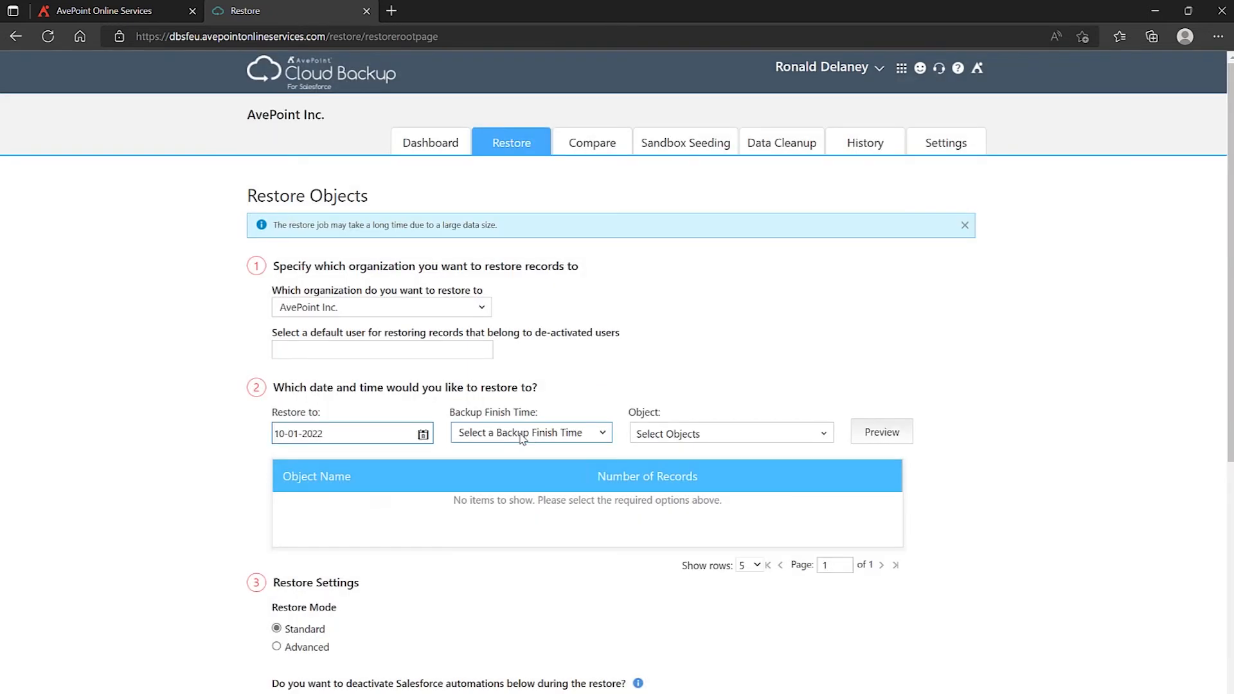
{"action": "left_click", "coordinate": [519, 435]}
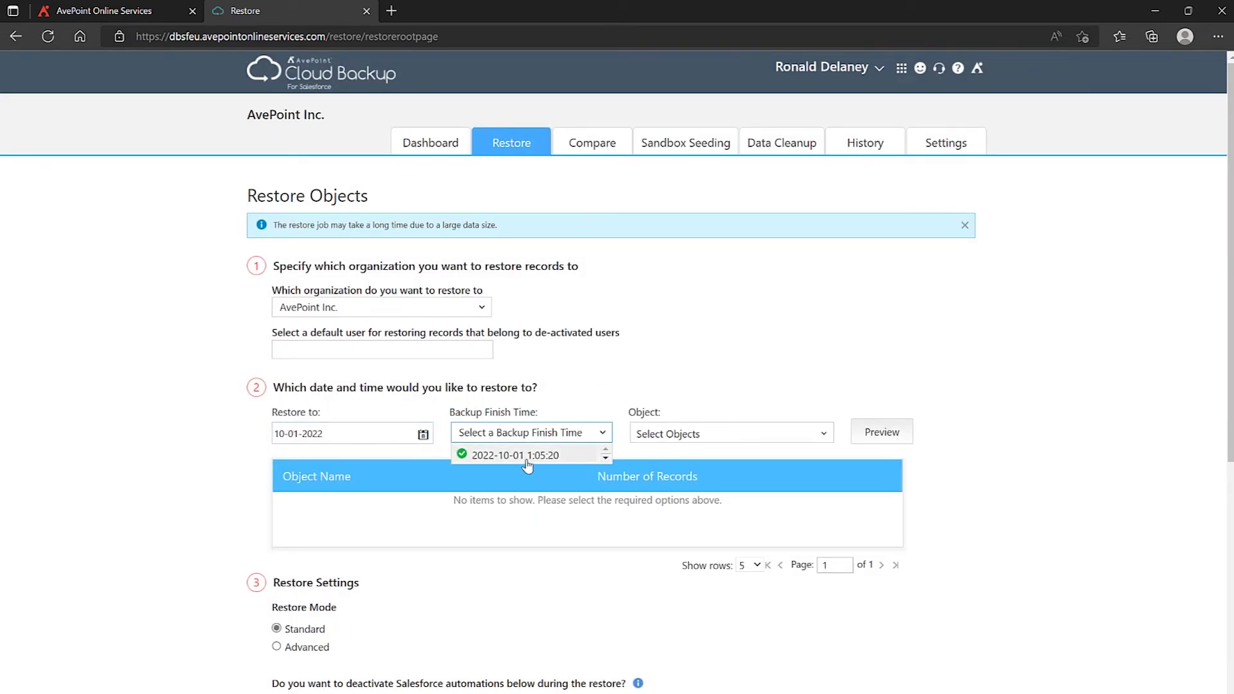
{"action": "left_click", "coordinate": [527, 457]}
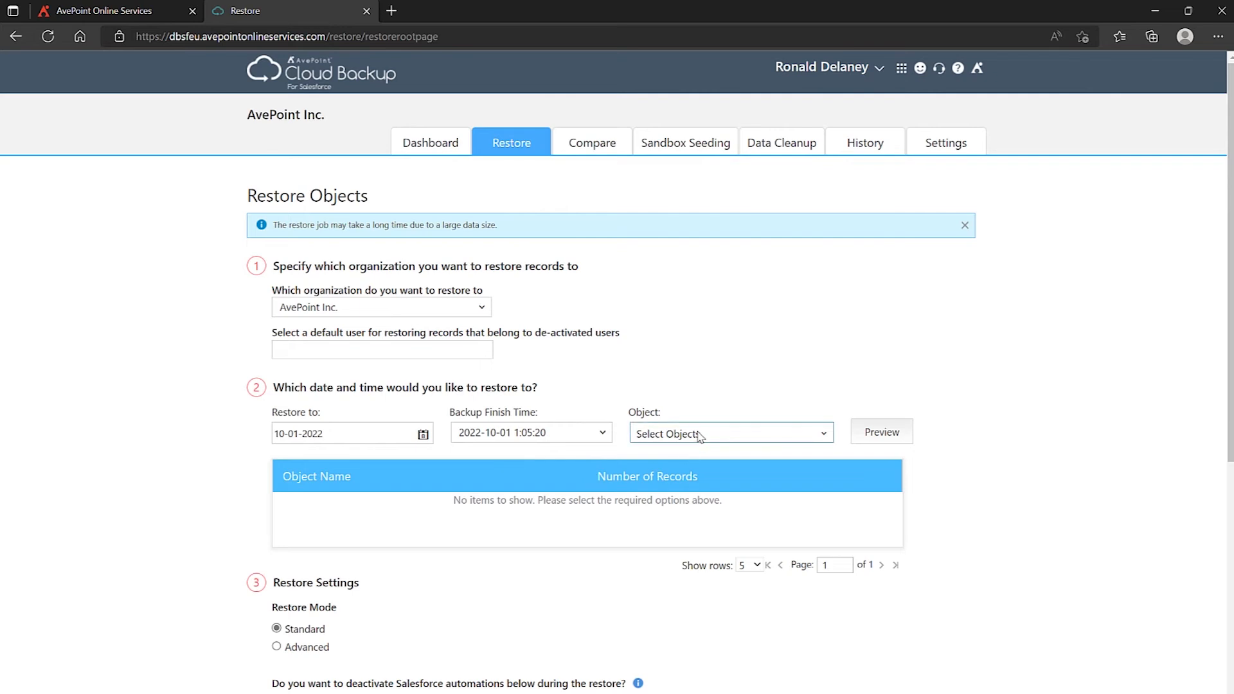
- Choose Account as the object to restore and preview its number of records
{"action": "left_click", "coordinate": [699, 436]}
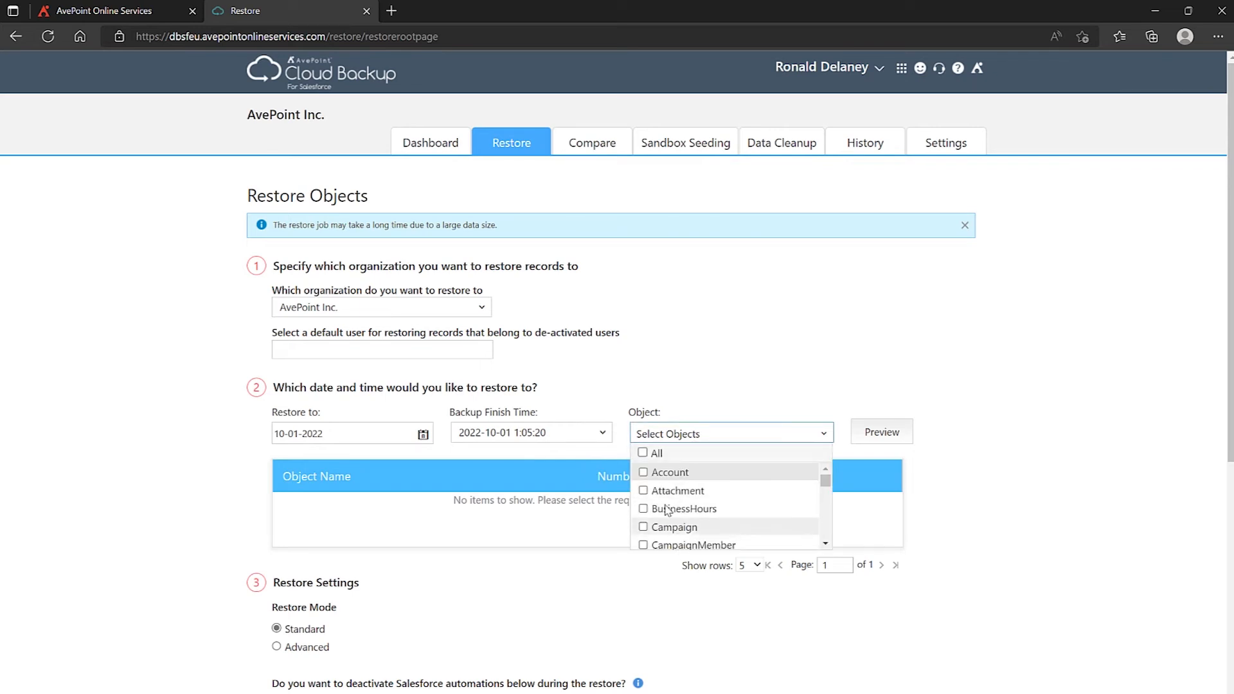
{"action": "left_click", "coordinate": [643, 474]}
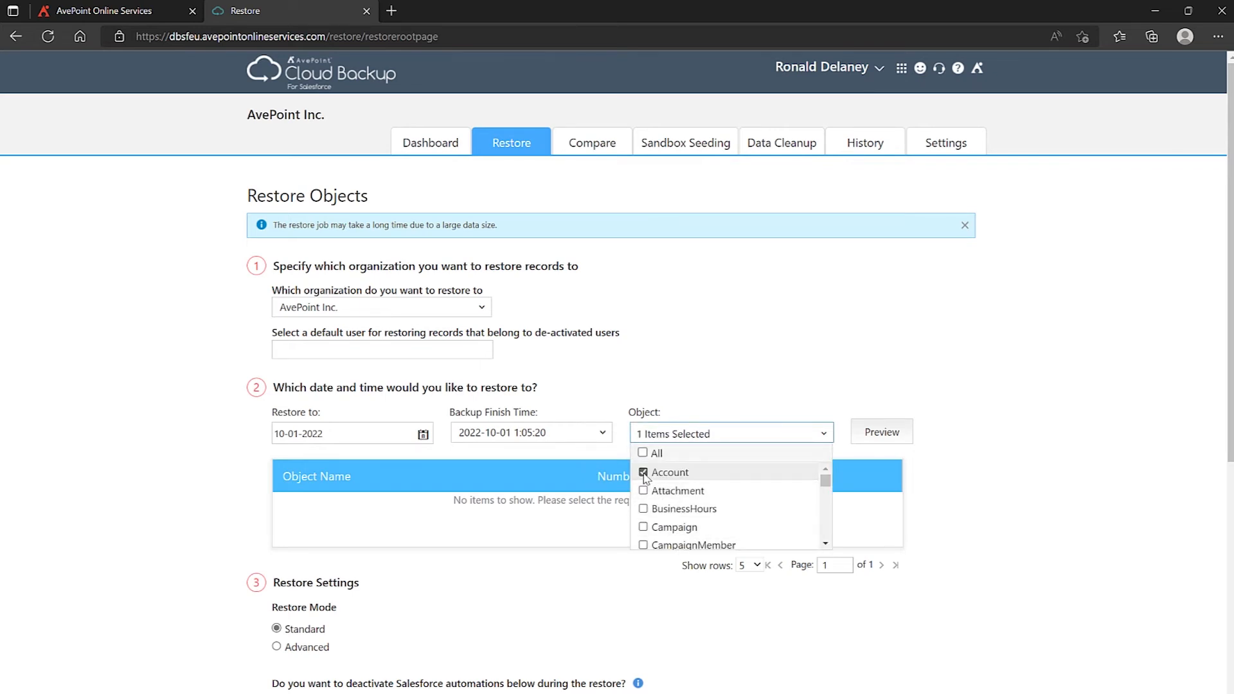
{"action": "left_click", "coordinate": [886, 429]}
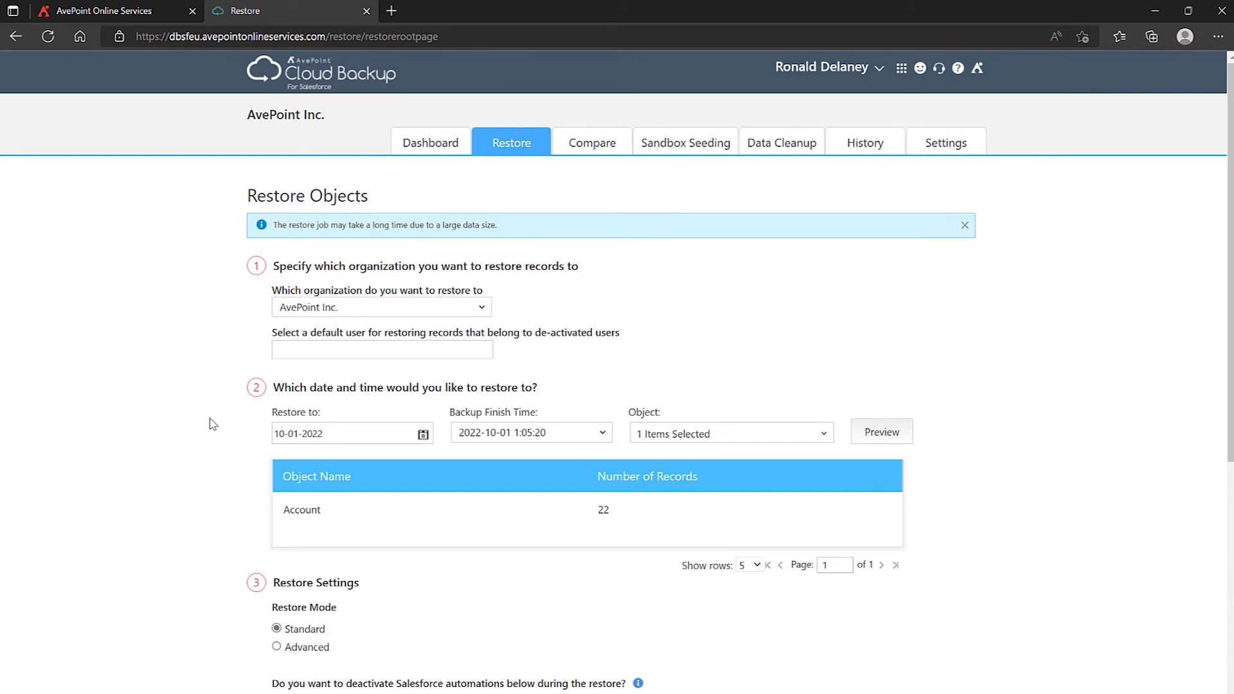
- Look through the objects available for restore, down to the Opportunity entries, keeping only Account selected
{"action": "scroll", "coordinate": [212, 424], "scroll_direction": "down", "scroll_amount": 3}
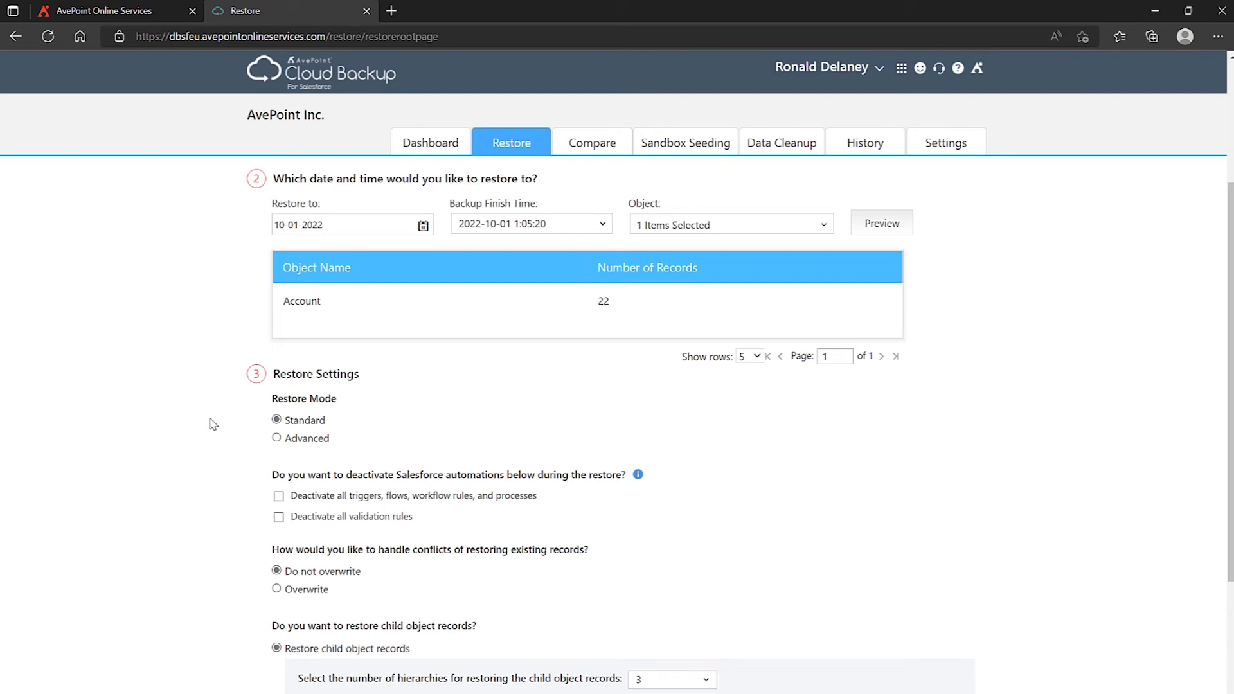
{"action": "scroll", "coordinate": [212, 423], "scroll_direction": "up", "scroll_amount": 3}
{"action": "left_click", "coordinate": [771, 329]}
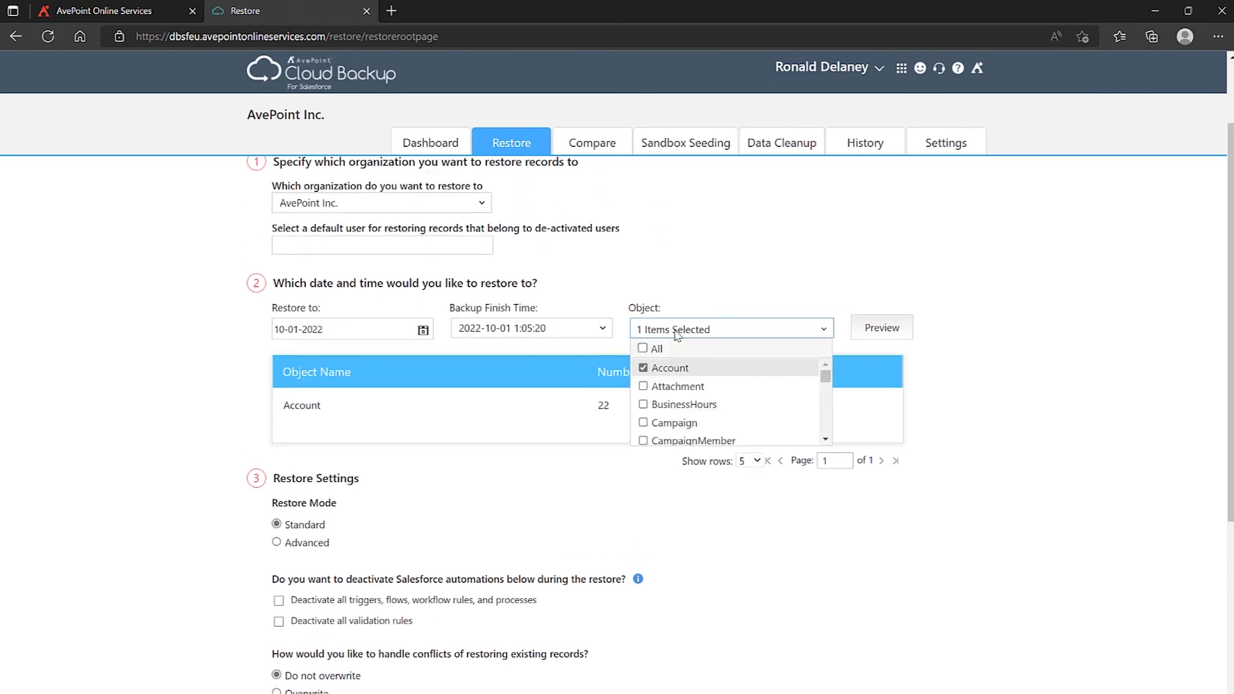
{"action": "scroll", "coordinate": [728, 391], "scroll_direction": "down", "scroll_amount": 5}
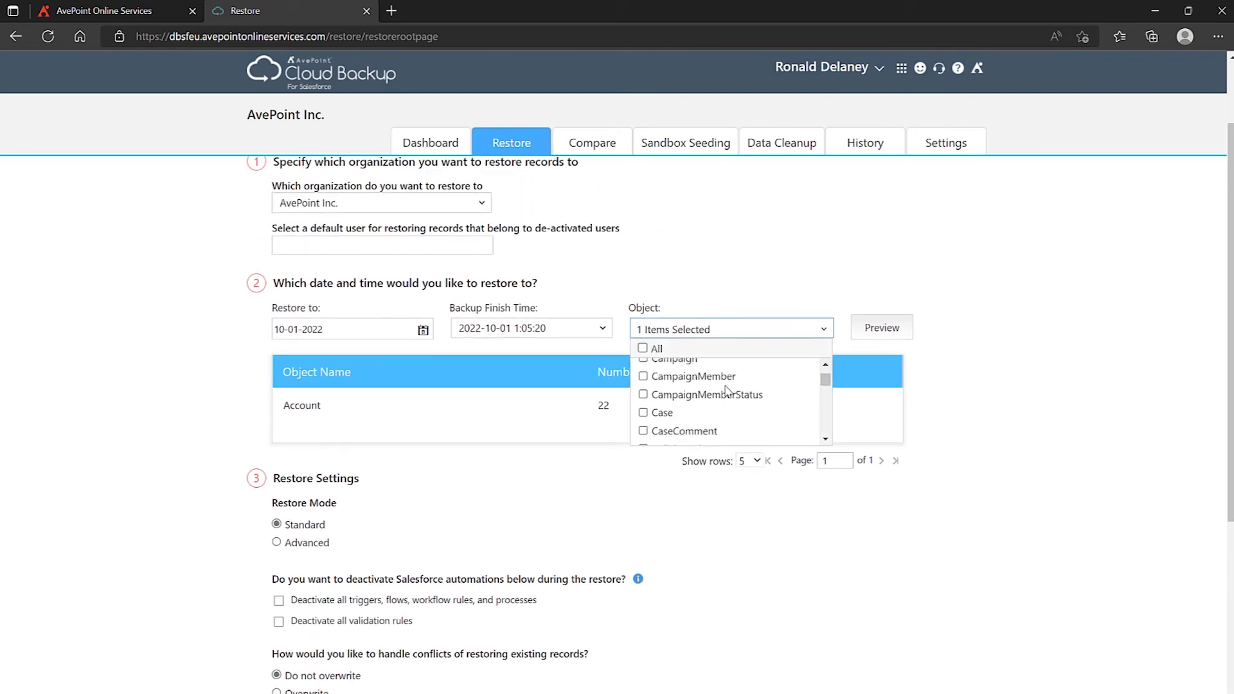
{"action": "scroll", "coordinate": [728, 392], "scroll_direction": "down", "scroll_amount": 4}
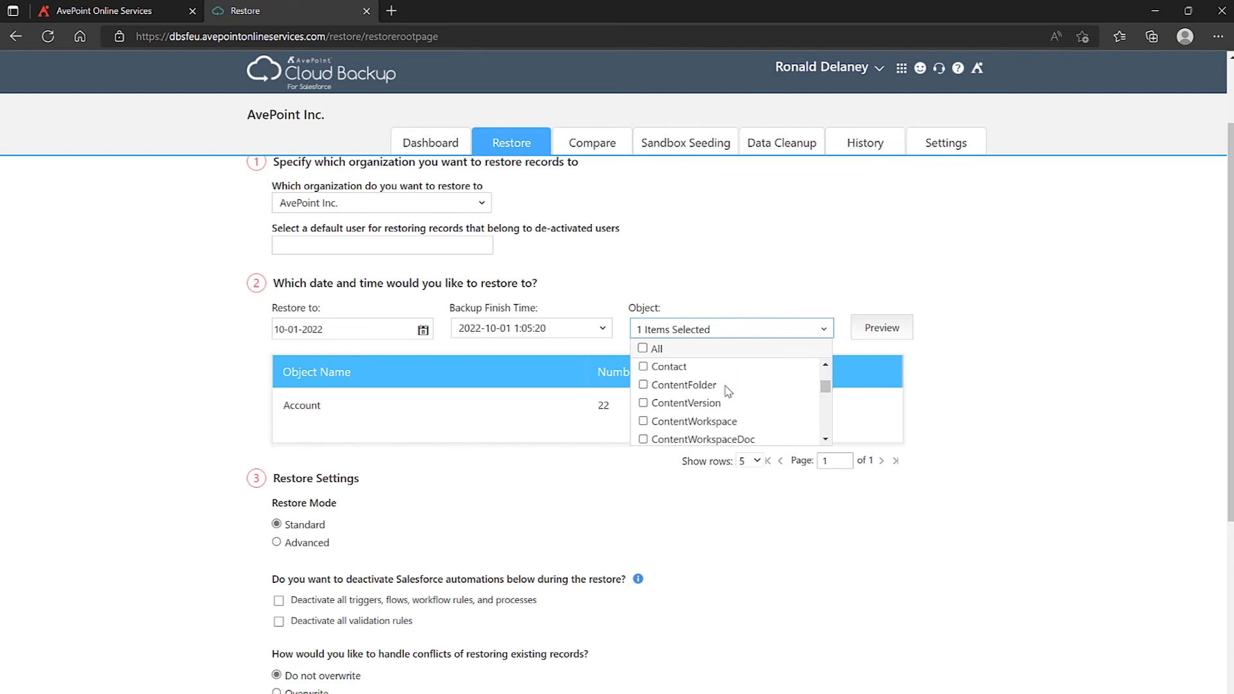
{"action": "scroll", "coordinate": [728, 392], "scroll_direction": "down", "scroll_amount": 4}
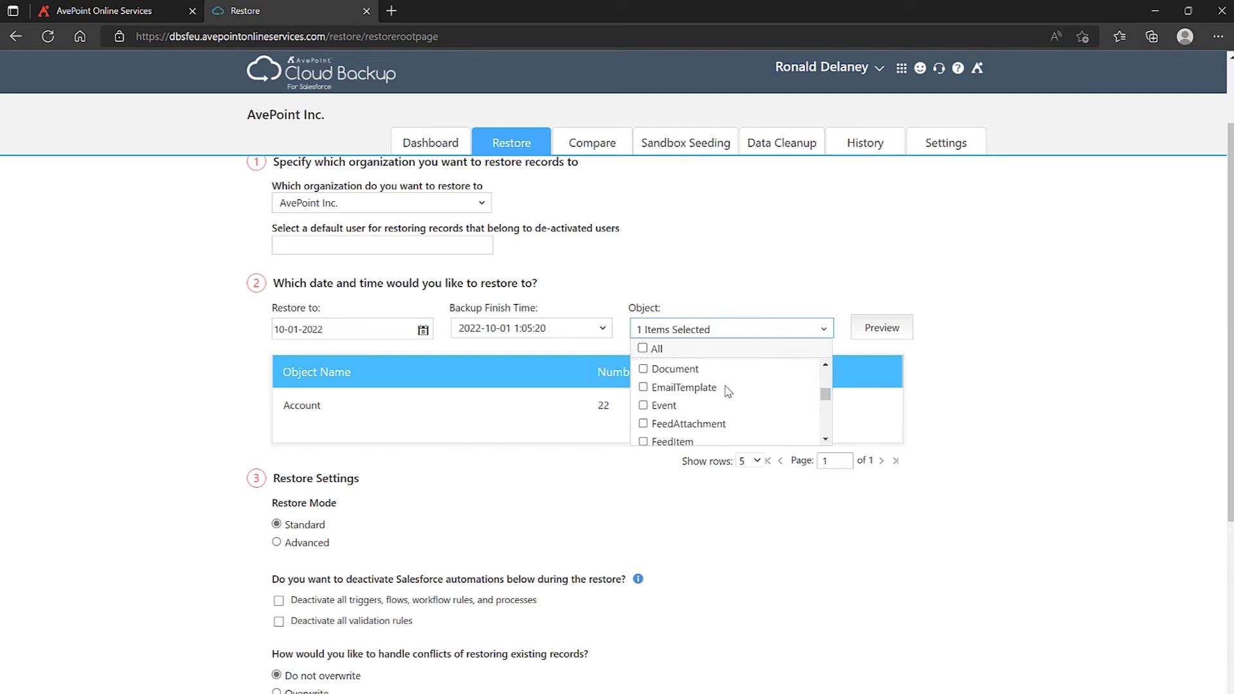
{"action": "scroll", "coordinate": [728, 392], "scroll_direction": "down", "scroll_amount": 4}
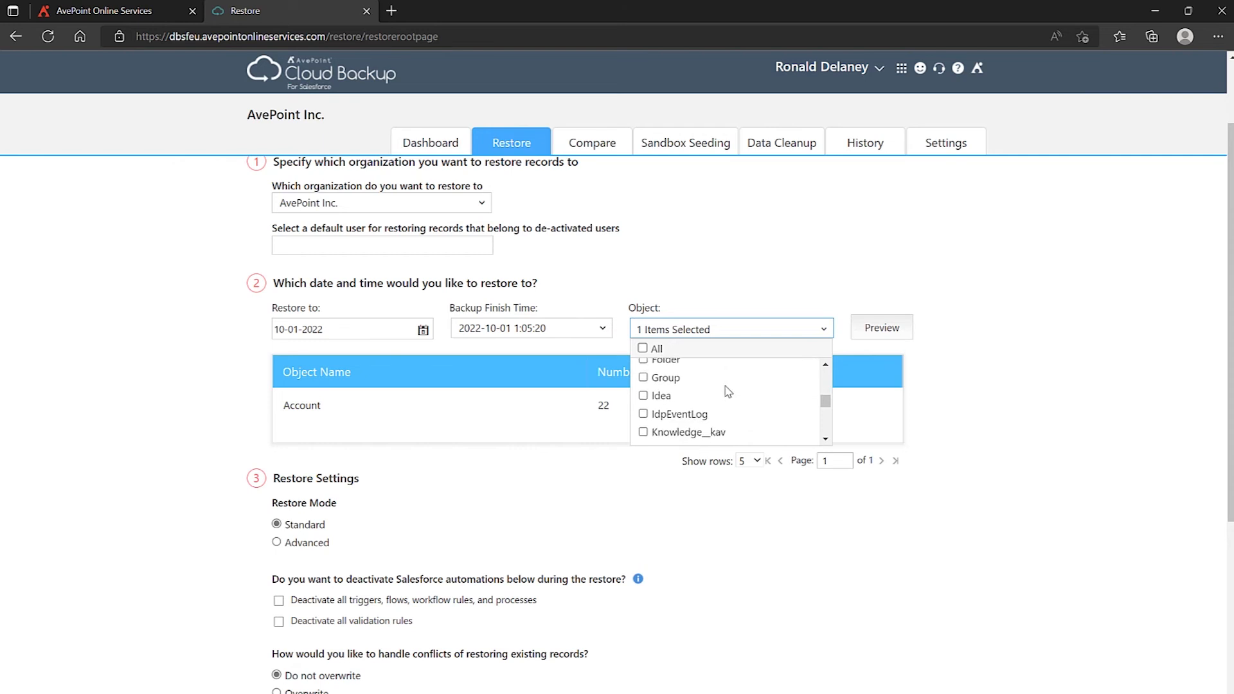
{"action": "scroll", "coordinate": [728, 392], "scroll_direction": "down", "scroll_amount": 4}
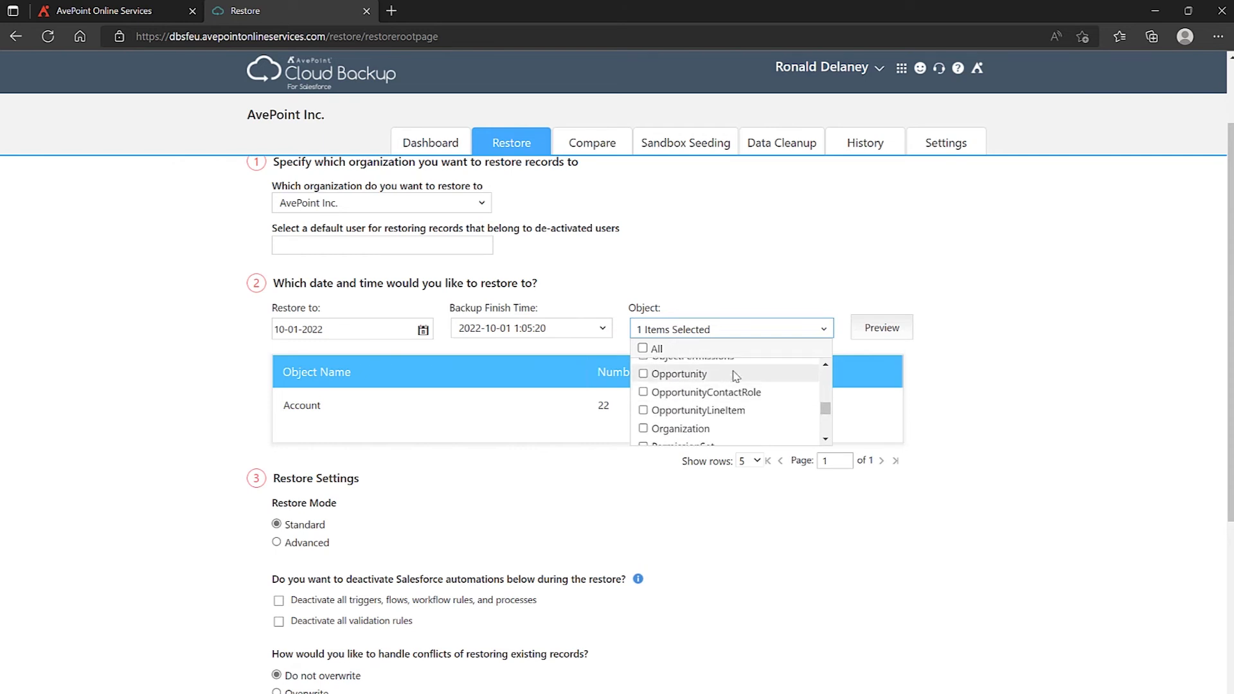
{"action": "left_click", "coordinate": [795, 297]}
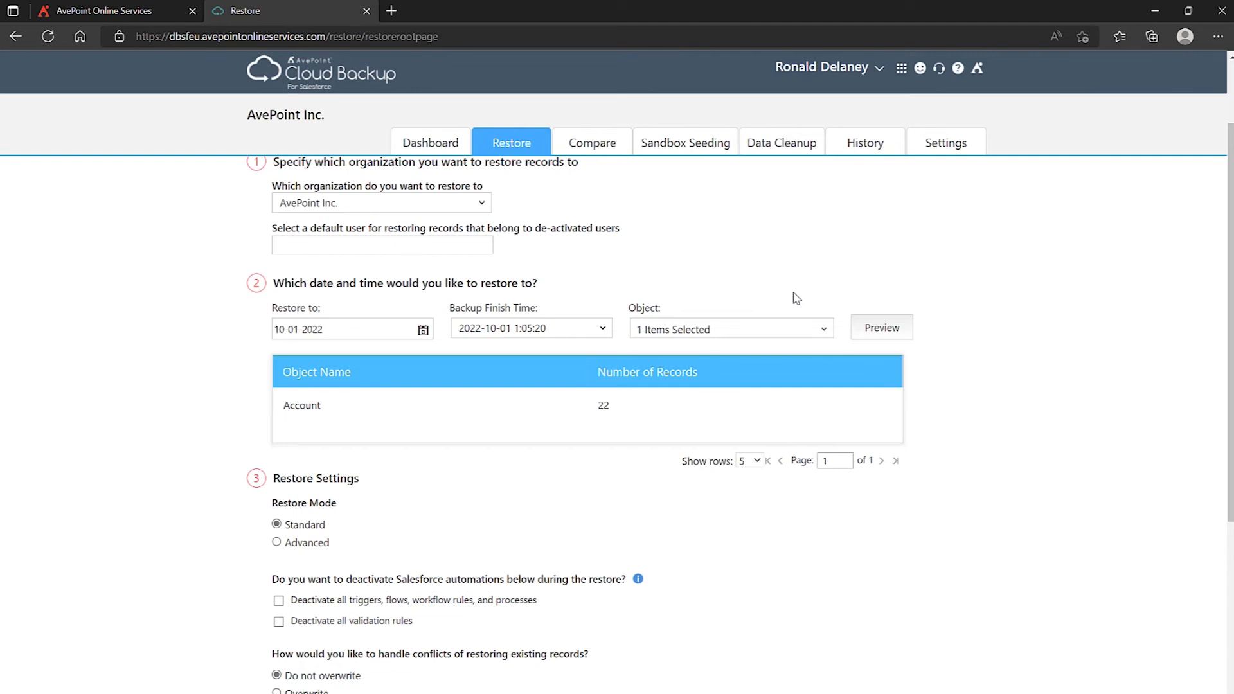
- Review the object restore settings, checking the Advanced mode's parent and share record options before returning to Standard mode
{"action": "scroll", "coordinate": [233, 477], "scroll_direction": "down", "scroll_amount": 5}
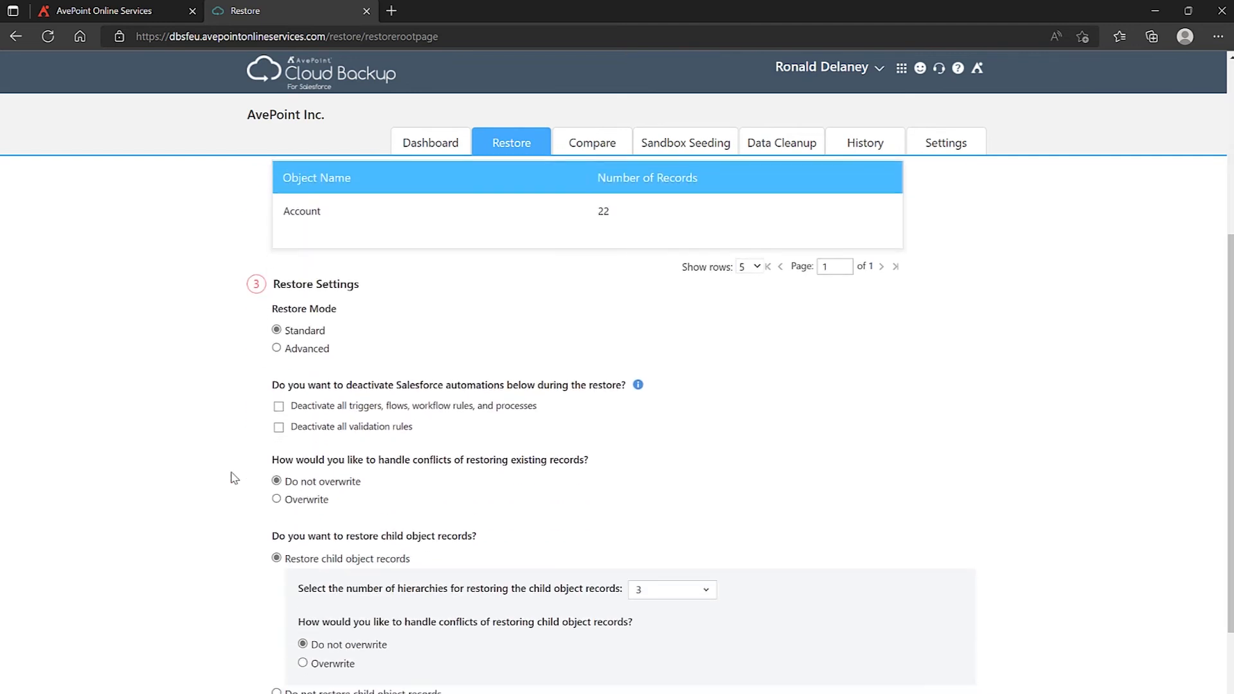
{"action": "scroll", "coordinate": [233, 476], "scroll_direction": "up", "scroll_amount": 2}
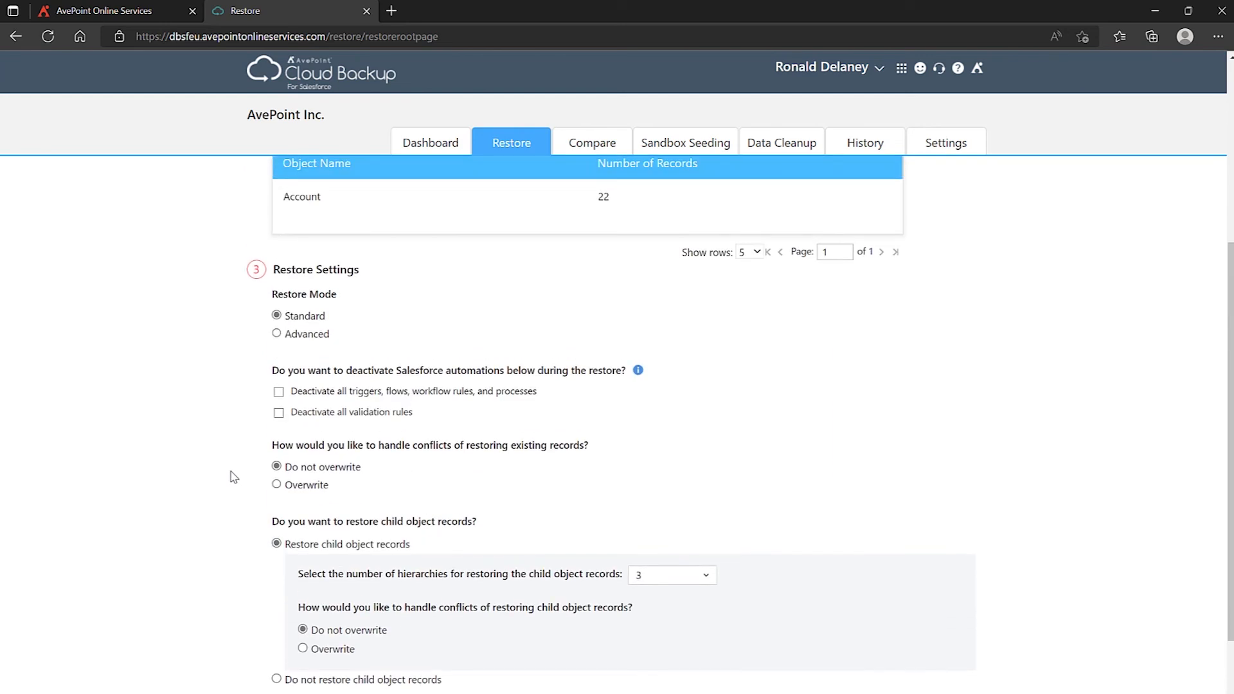
{"action": "left_click", "coordinate": [277, 334]}
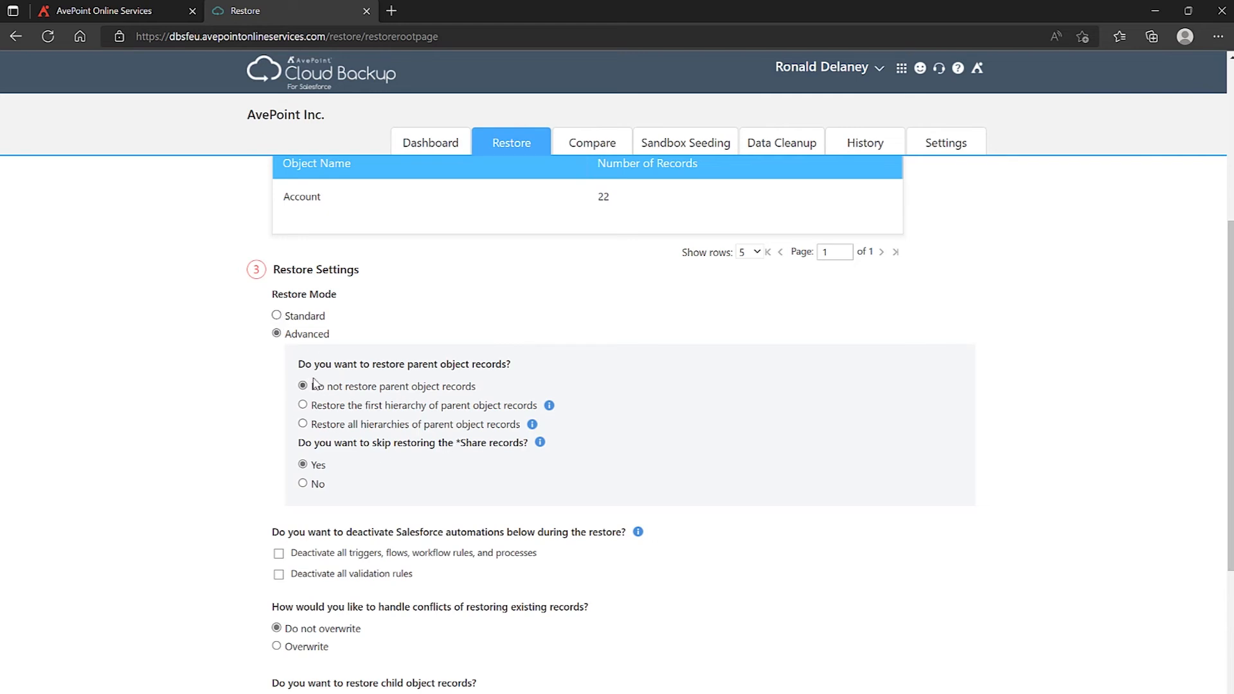
{"action": "left_click", "coordinate": [276, 316]}
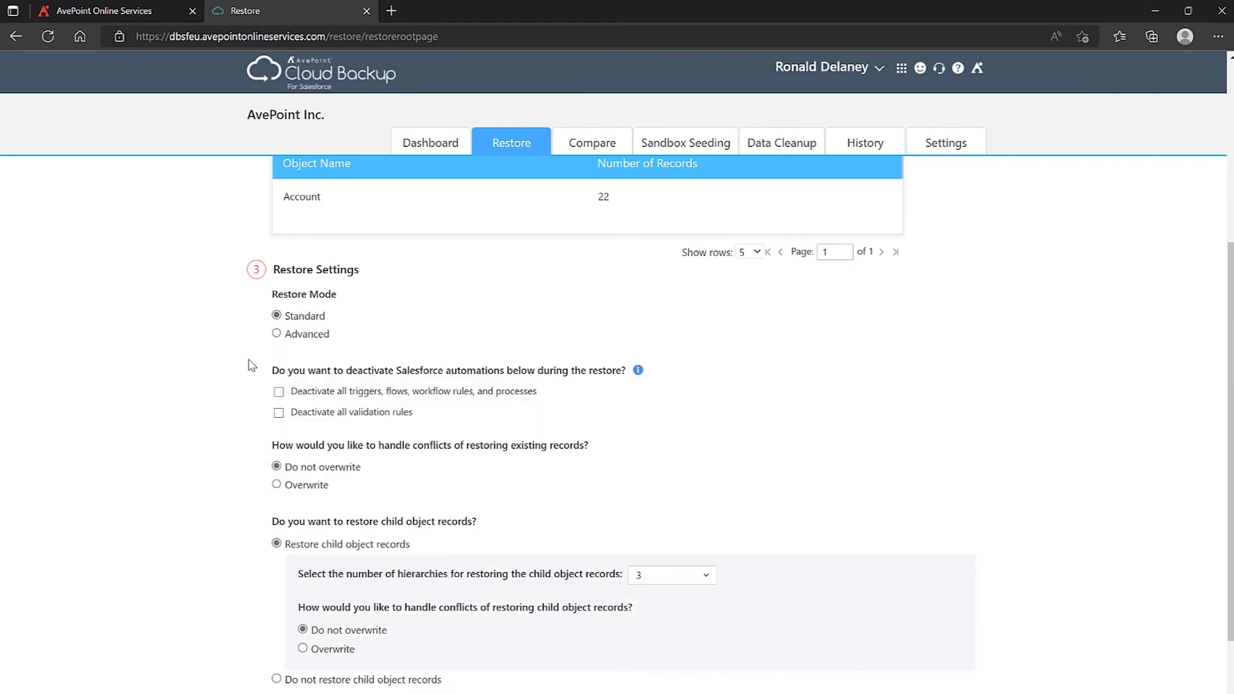
{"action": "scroll", "coordinate": [261, 365], "scroll_direction": "down", "scroll_amount": 2}
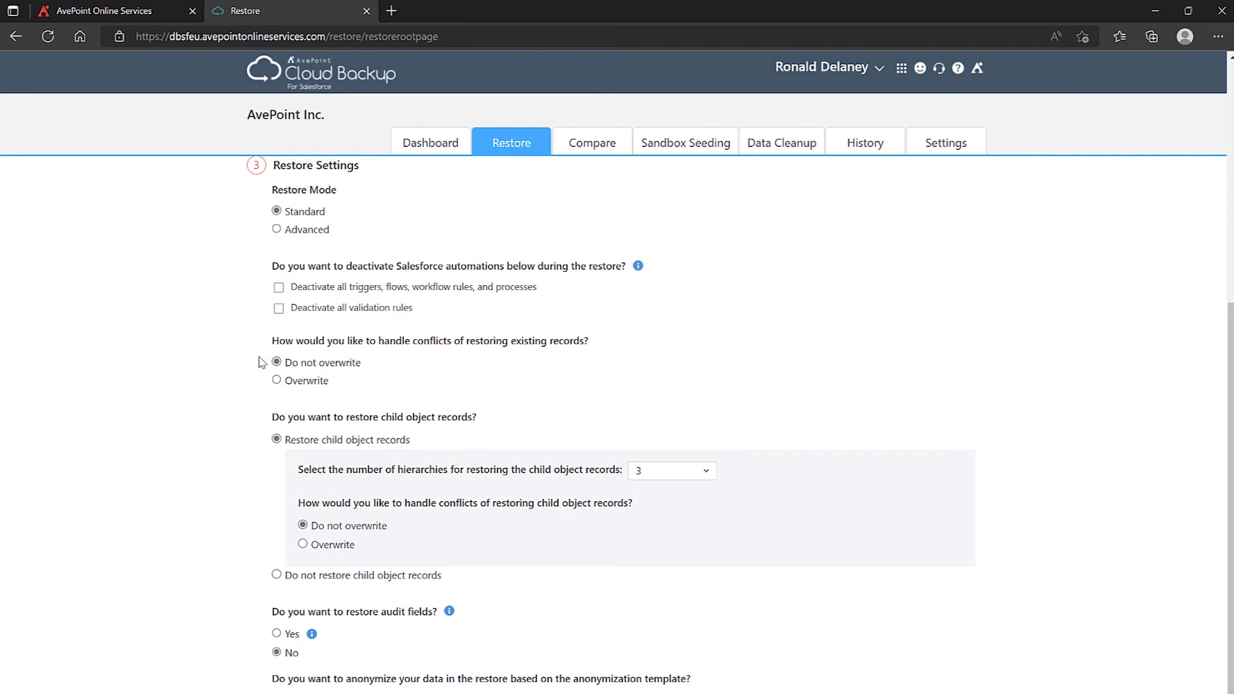
{"action": "scroll", "coordinate": [230, 385], "scroll_direction": "down", "scroll_amount": 1}
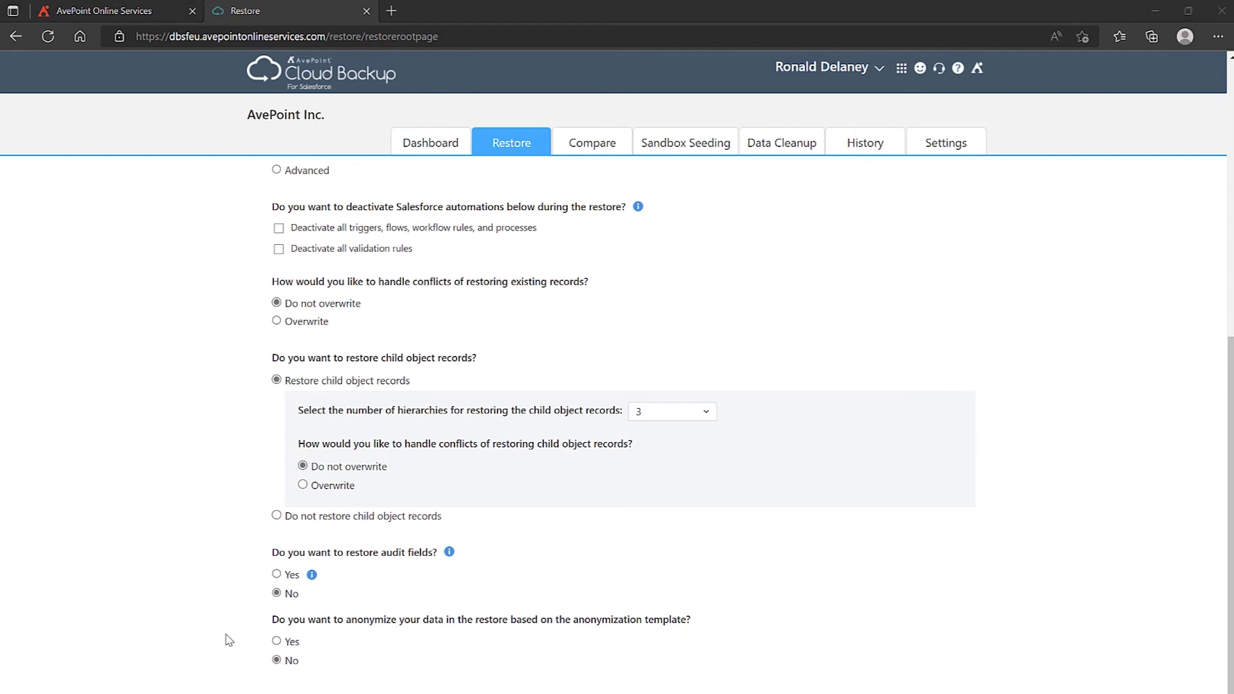
- Open the Settings overview and look through its management options, including Anonymization Template and API Usage Limit
{"action": "left_click", "coordinate": [938, 149]}
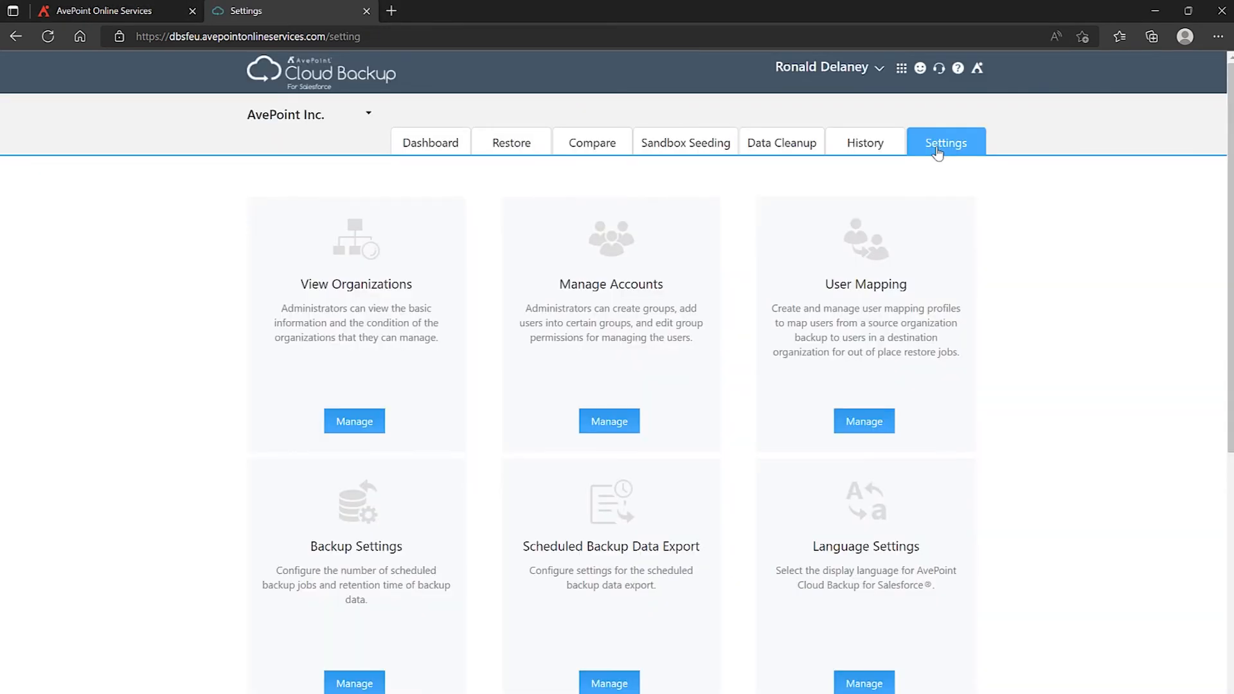
{"action": "scroll", "coordinate": [496, 453], "scroll_direction": "down", "scroll_amount": 3}
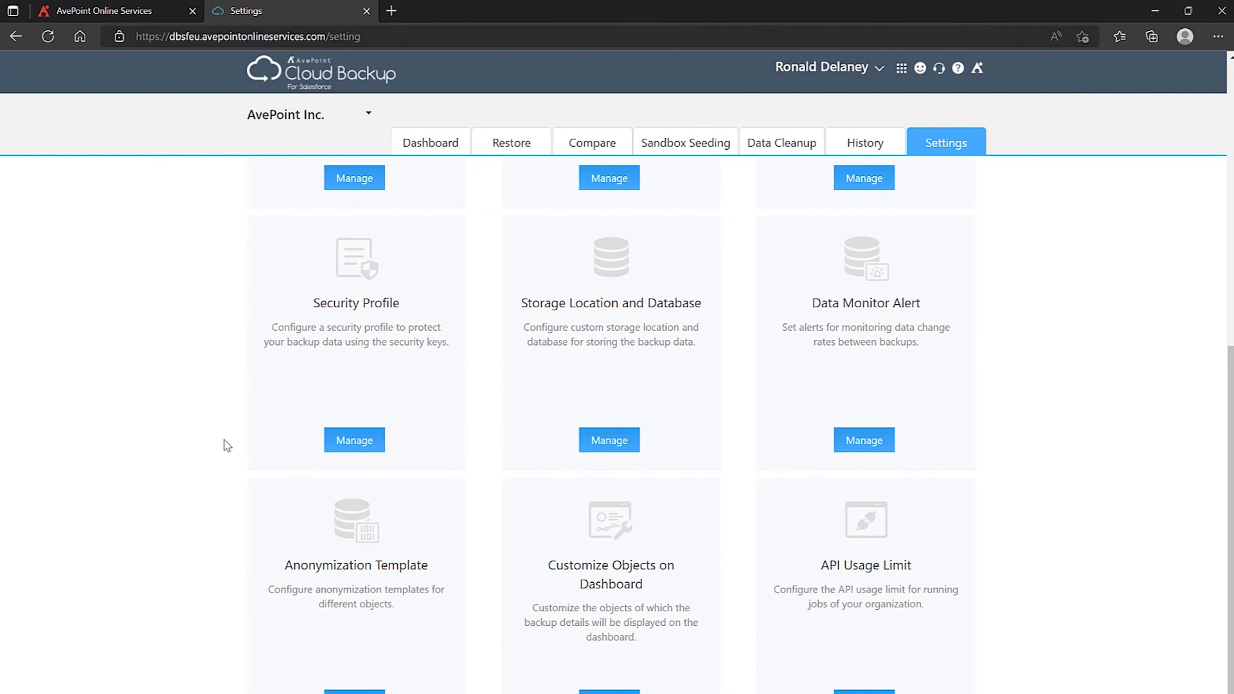
{"action": "scroll", "coordinate": [226, 445], "scroll_direction": "up", "scroll_amount": 4}
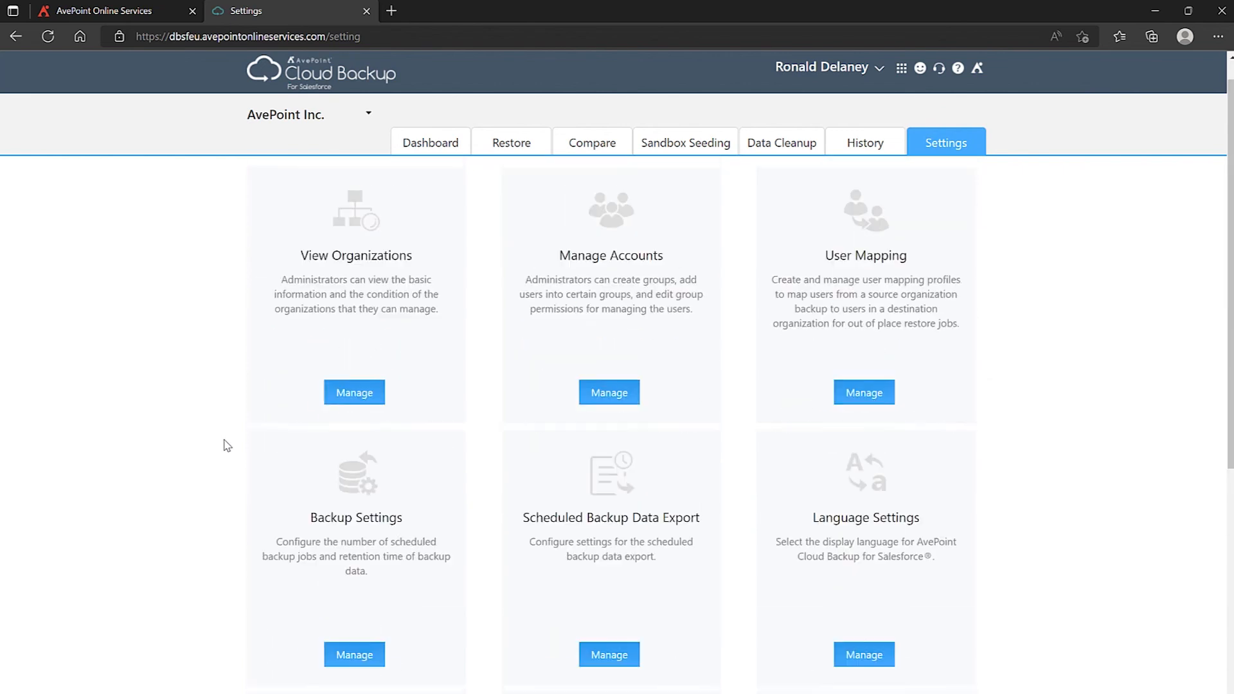
- Open the Restore Records by Importing CSV File process, examine its import and restore settings, and return to the restore process choices
{"action": "left_click", "coordinate": [519, 143]}
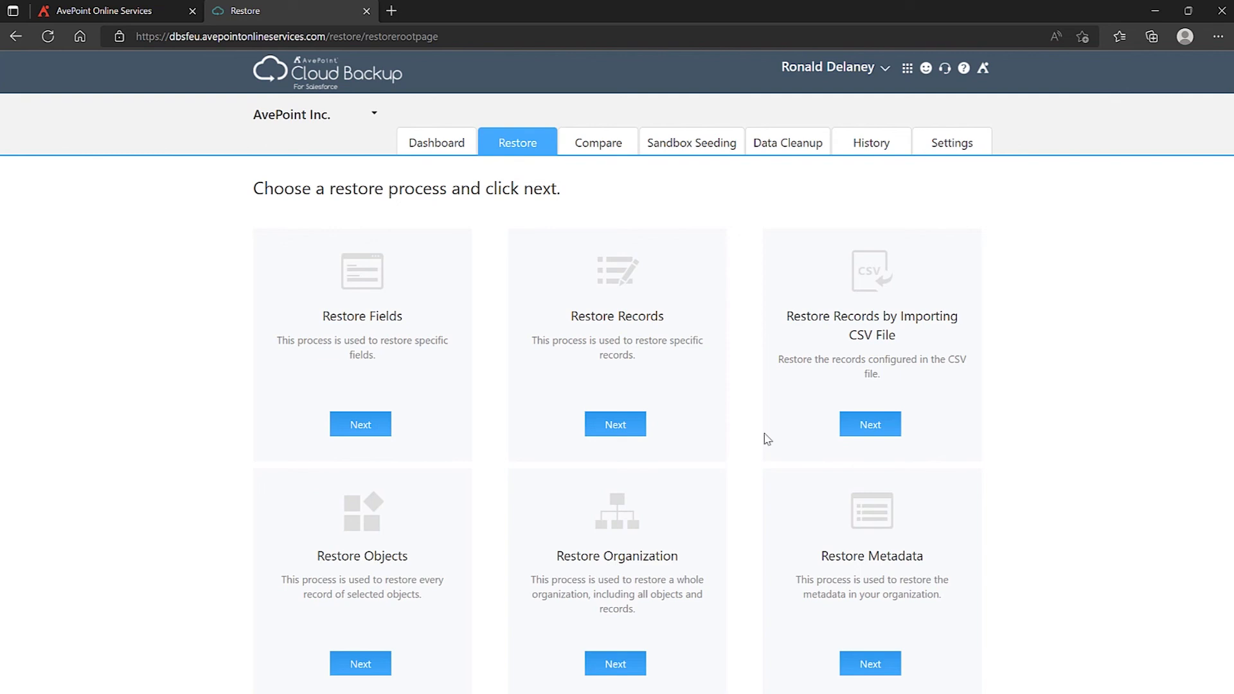
{"action": "left_click", "coordinate": [882, 435]}
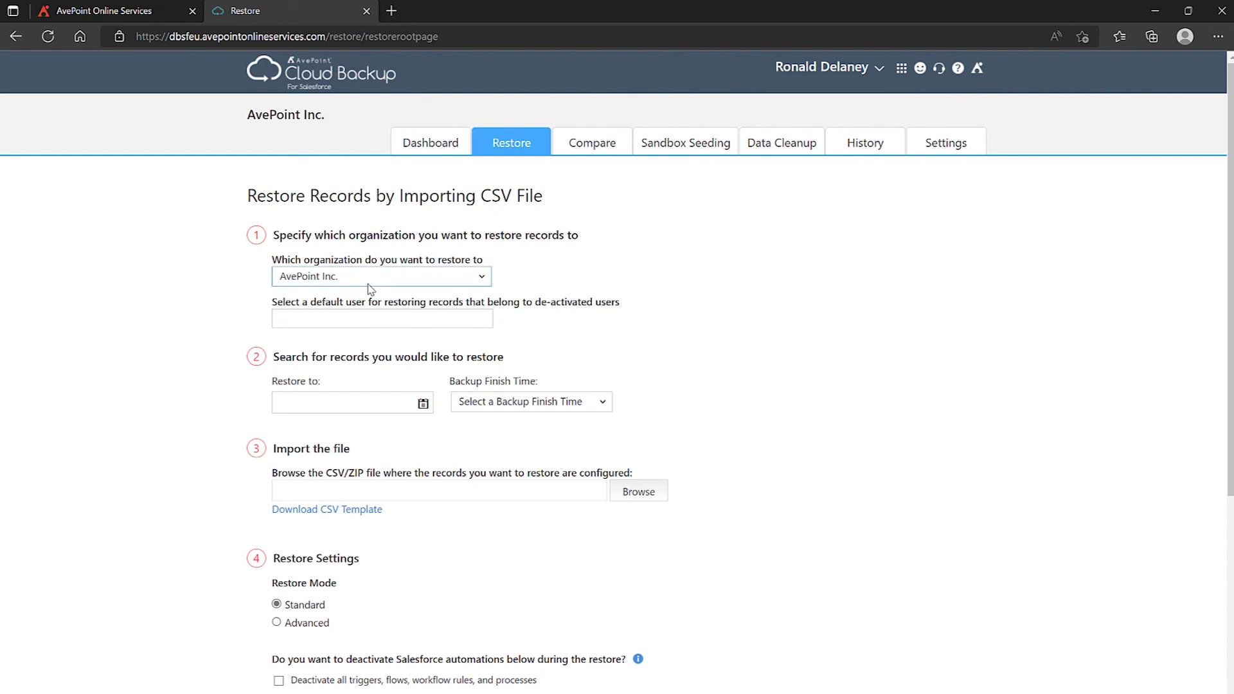
{"action": "scroll", "coordinate": [370, 288], "scroll_direction": "down", "scroll_amount": 2}
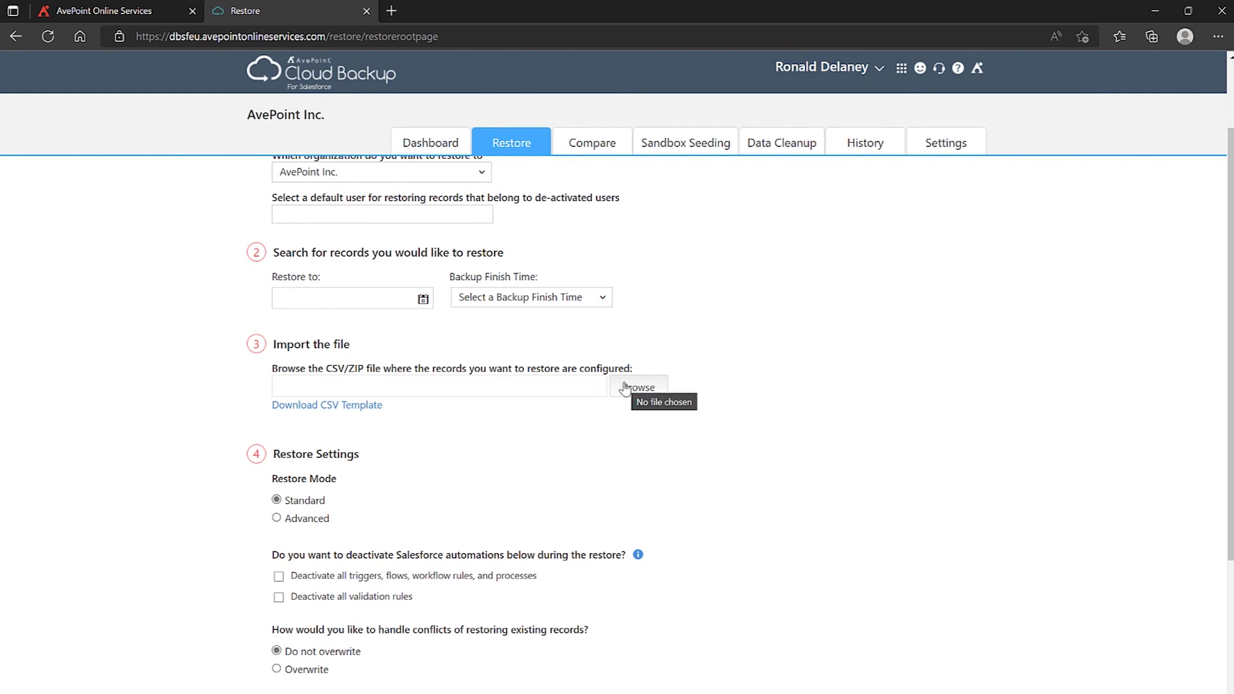
{"action": "scroll", "coordinate": [624, 388], "scroll_direction": "down", "scroll_amount": 3}
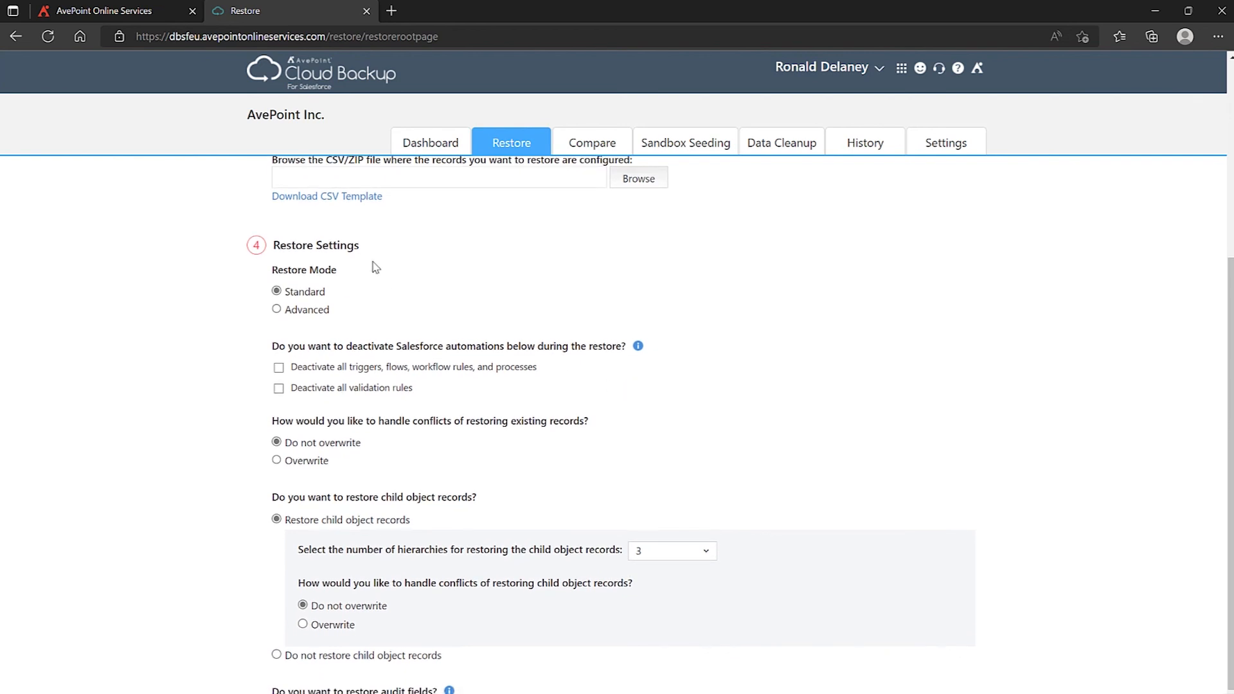
{"action": "scroll", "coordinate": [293, 336], "scroll_direction": "down", "scroll_amount": 1}
{"action": "scroll", "coordinate": [286, 338], "scroll_direction": "up", "scroll_amount": 3}
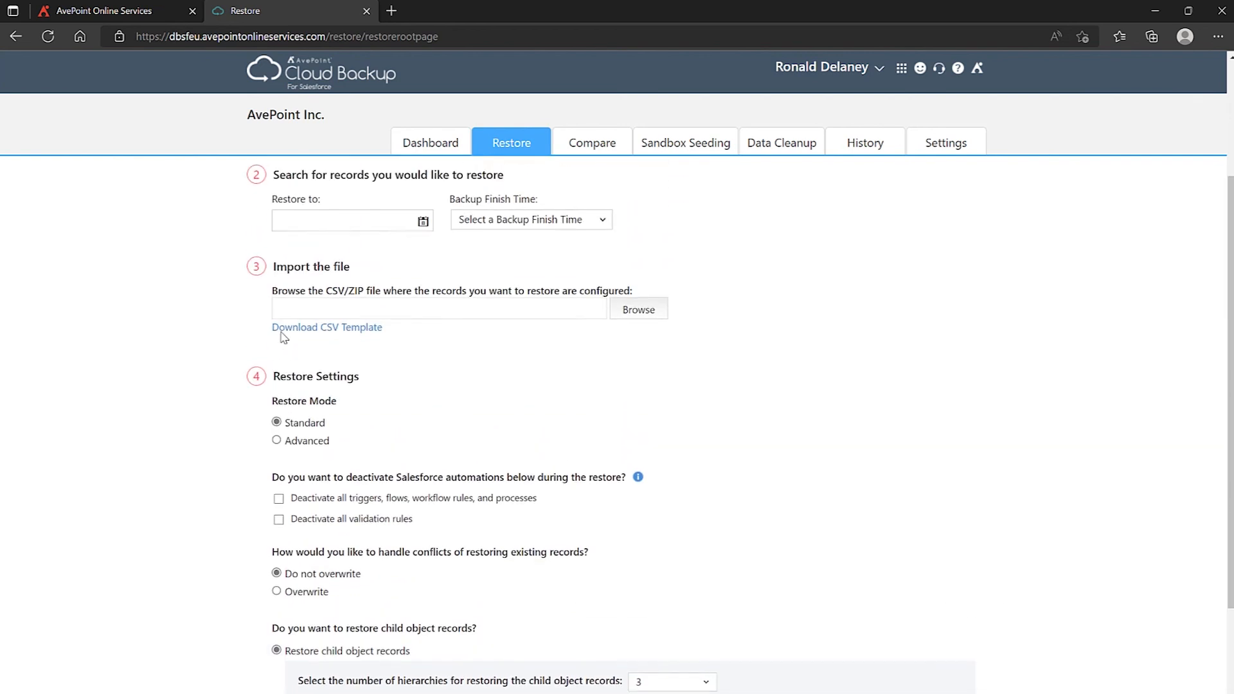
{"action": "scroll", "coordinate": [283, 337], "scroll_direction": "up", "scroll_amount": 3}
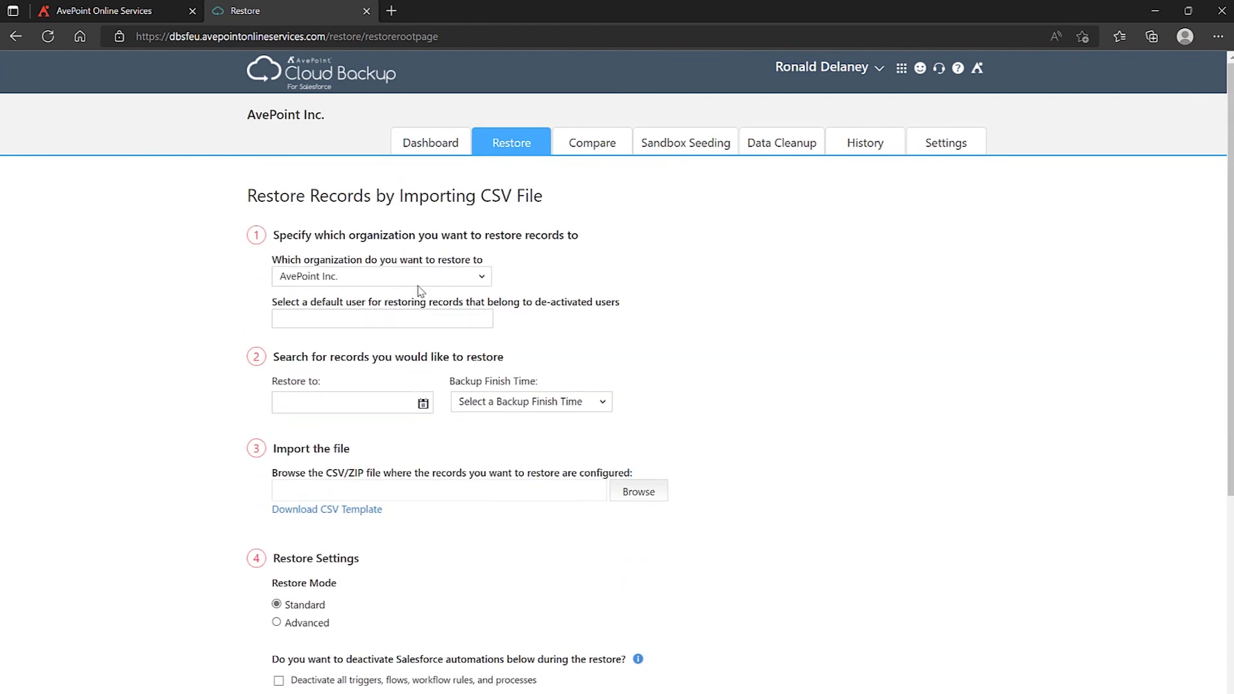
{"action": "left_click", "coordinate": [514, 152]}
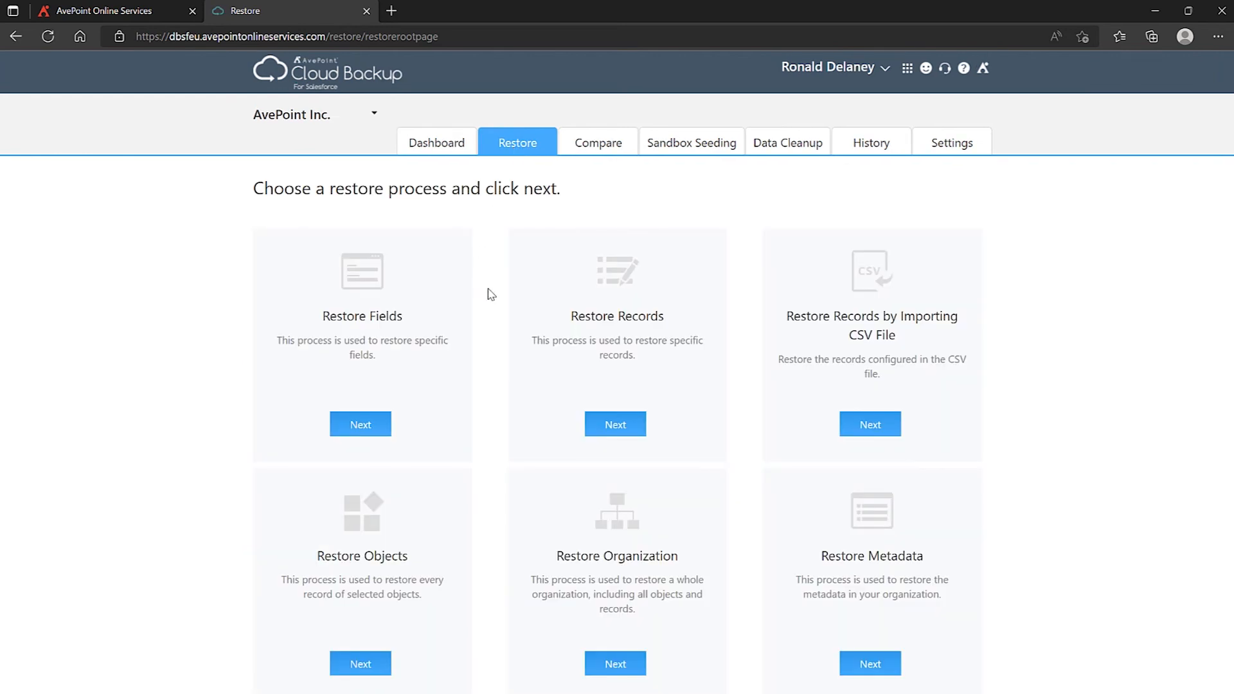